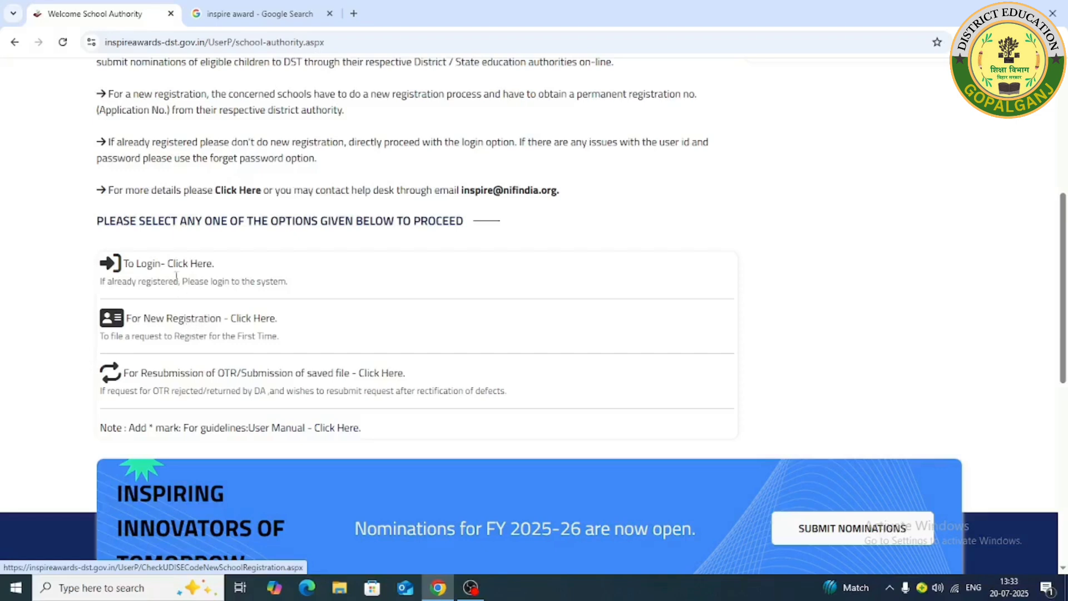
- Open the login page for registered school authorities and enter the school's user name and account password
{"action": "left_click", "coordinate": [148, 266]}
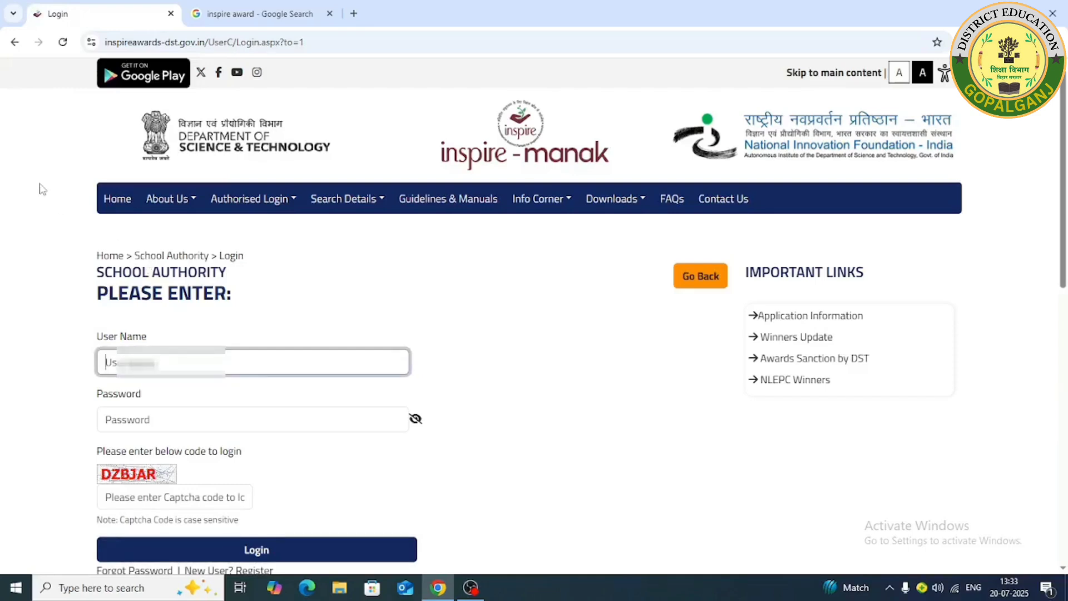
{"action": "type", "text": "gpxxxxx"}
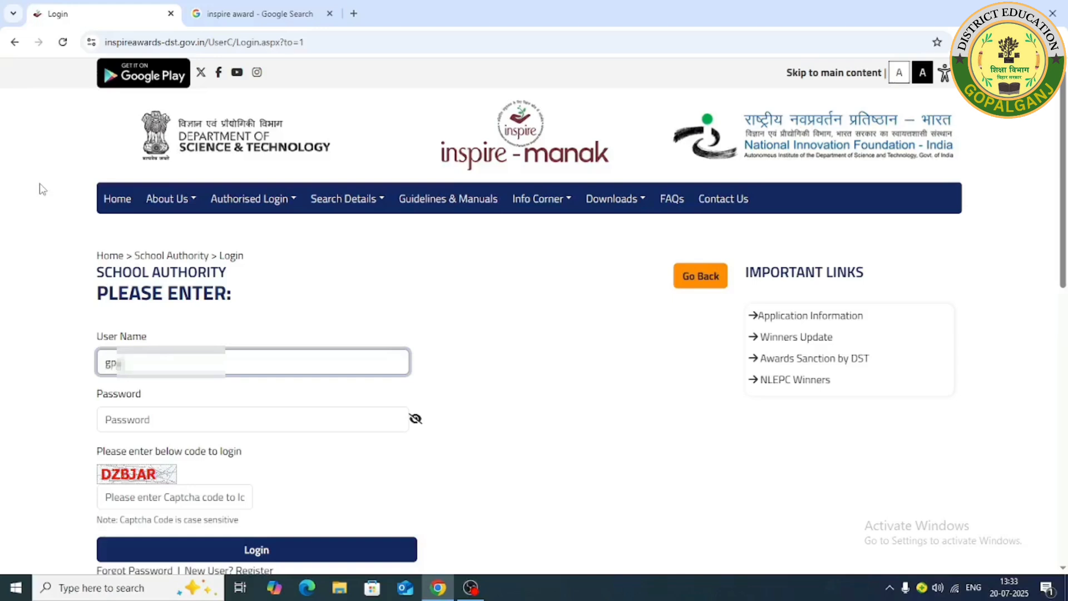
{"action": "type", "text": "xxxx"}
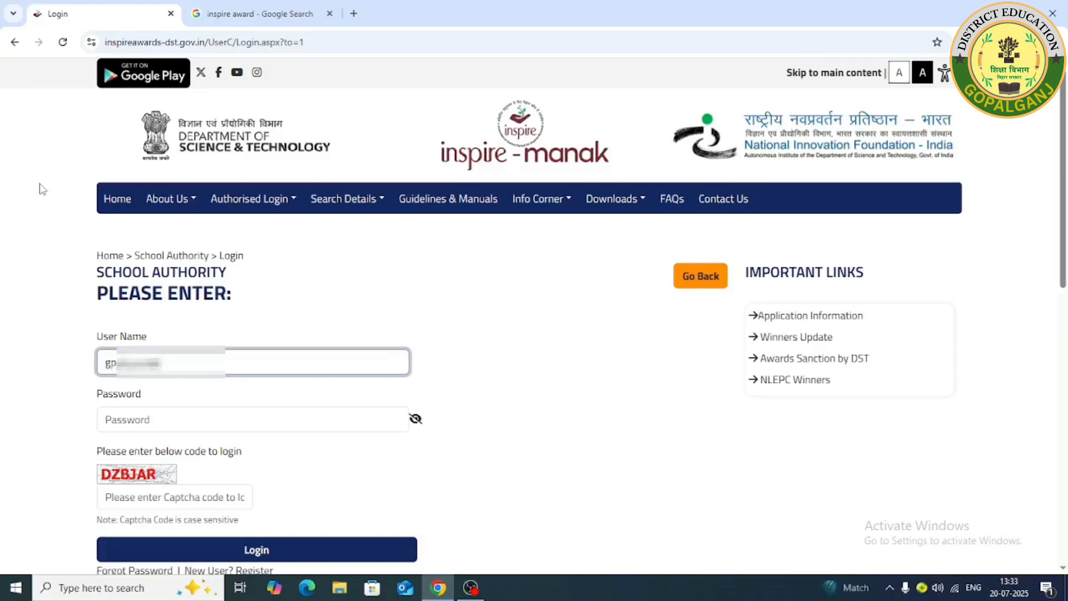
{"action": "key", "text": "Tab"}
{"action": "type", "text": "x"}
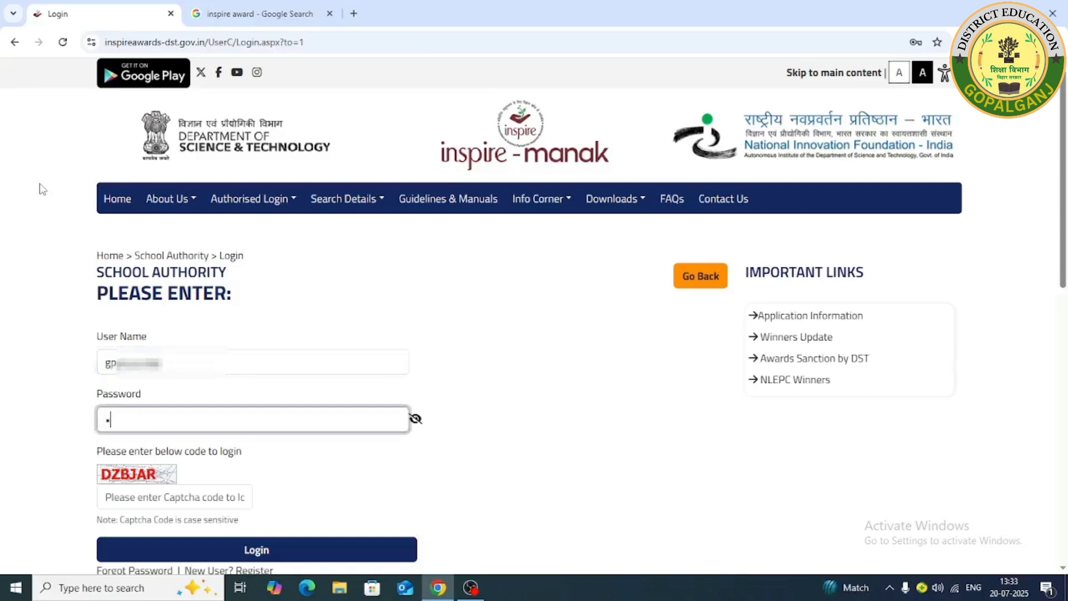
{"action": "type", "text": "xxxxxxx"}
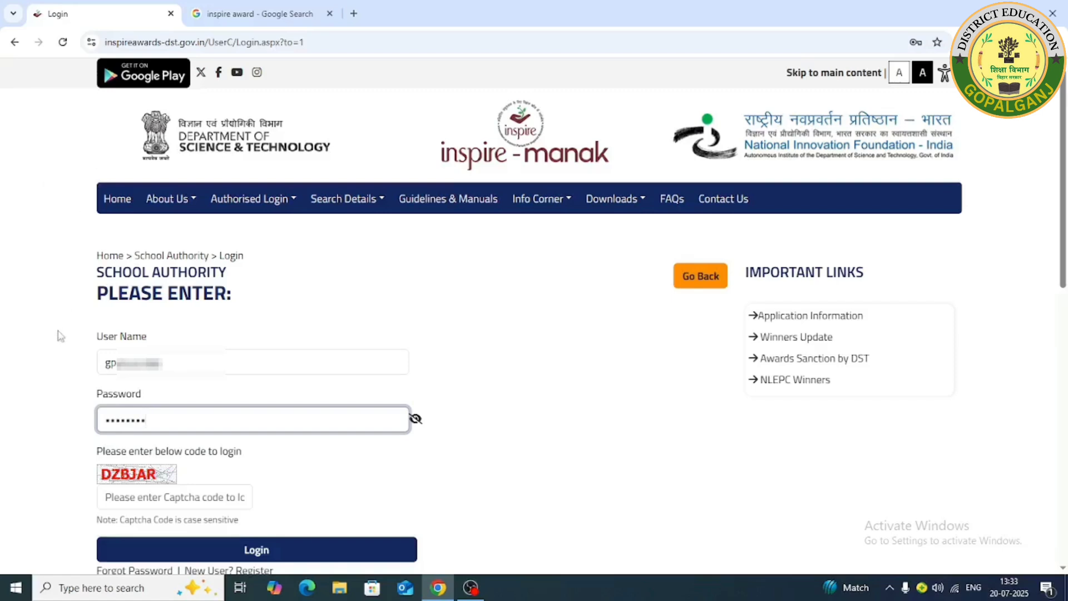
- Enter the captcha code exactly as displayed and log in to the school authority account
{"action": "left_click", "coordinate": [173, 499]}
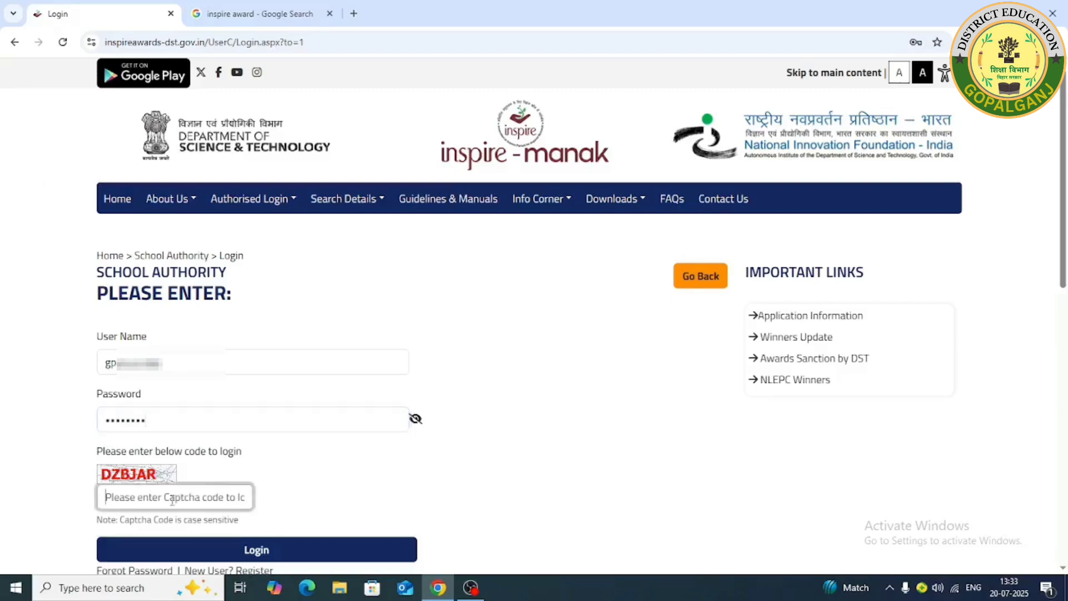
{"action": "type", "text": "DZBJ"}
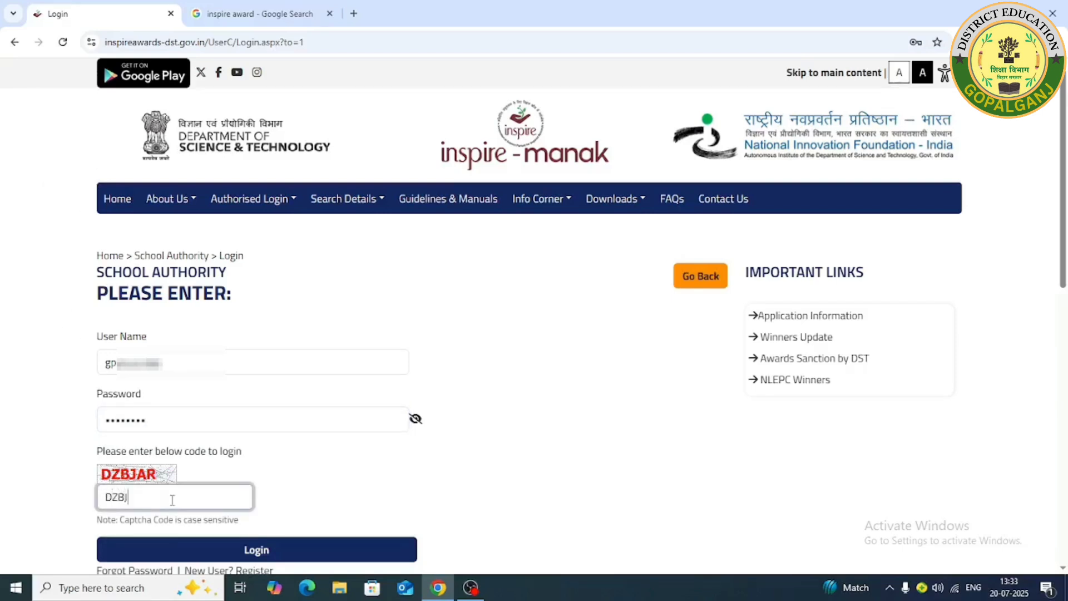
{"action": "type", "text": "AR"}
{"action": "left_click", "coordinate": [243, 550]}
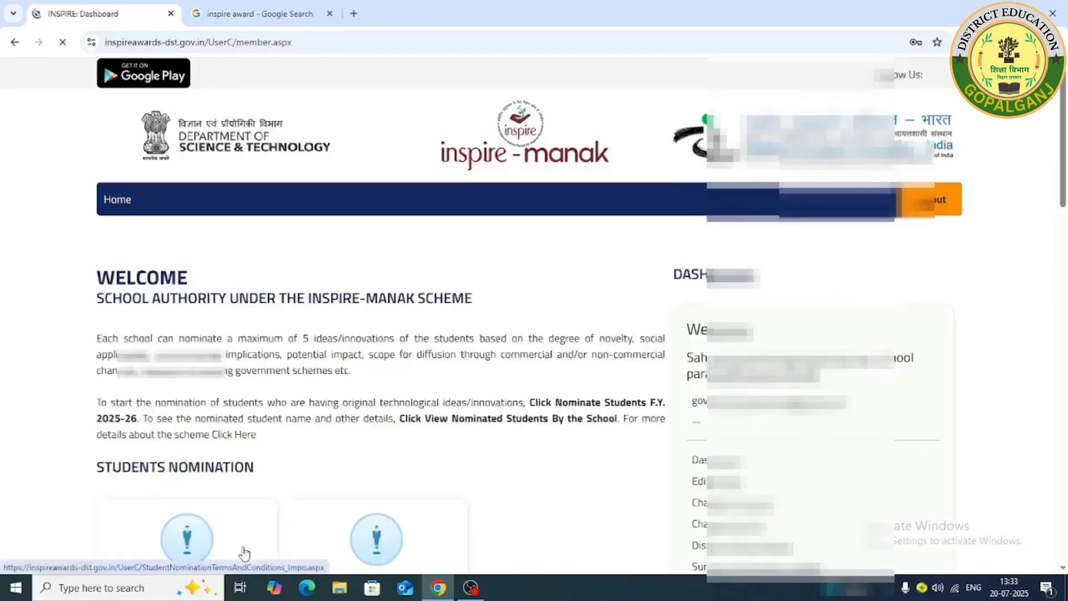
- Look over the dashboard's nomination, awards, bank details and miscellaneous sections, and open the list of students nominated by the school
{"action": "left_click", "coordinate": [914, 247]}
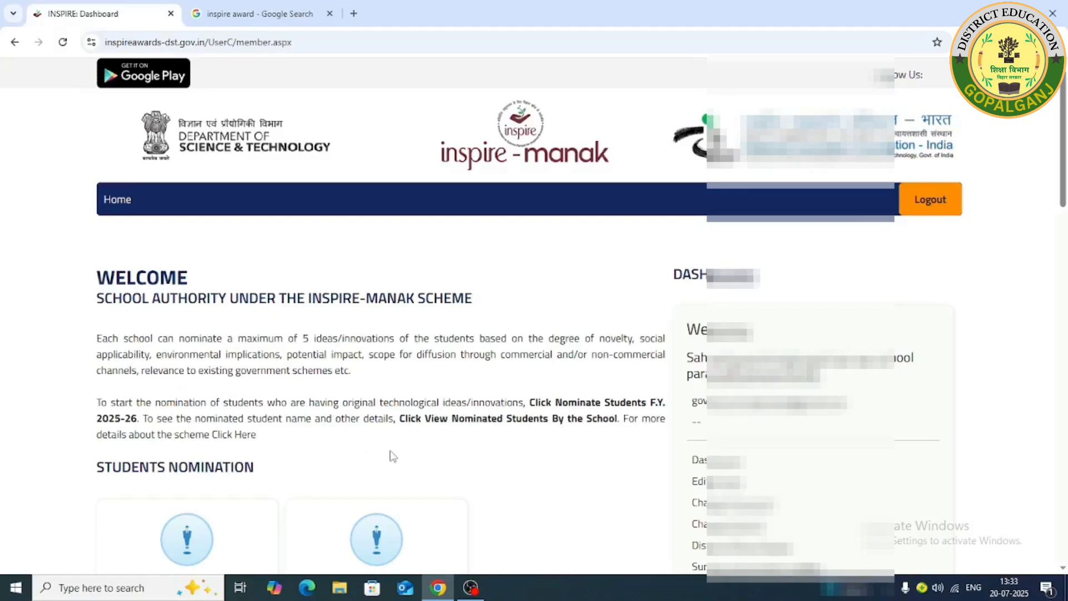
{"action": "scroll", "coordinate": [393, 456], "scroll_direction": "down", "scroll_amount": 5}
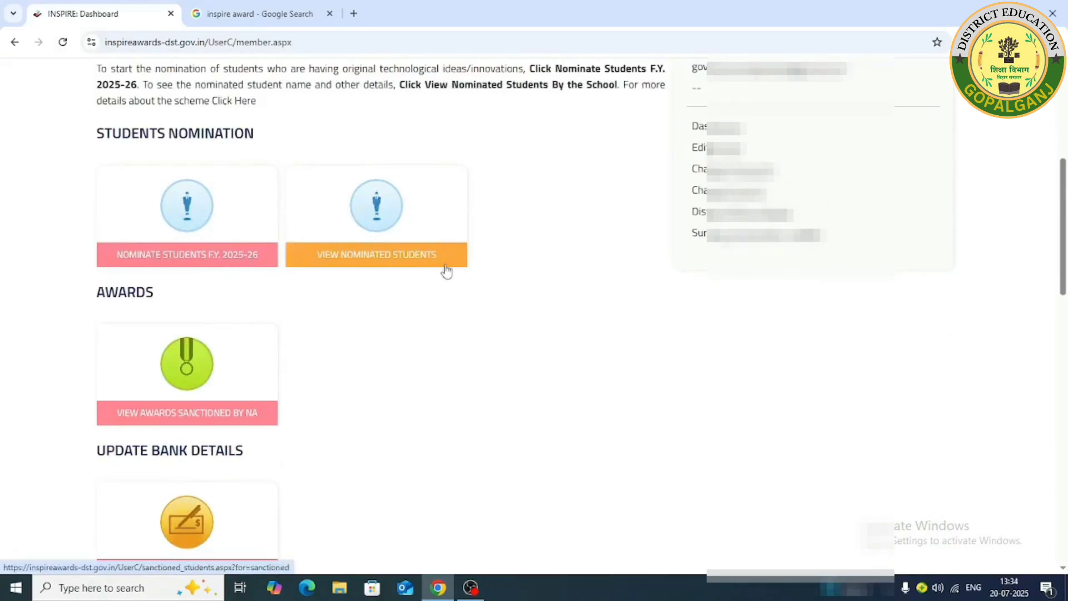
{"action": "scroll", "coordinate": [202, 405], "scroll_direction": "down", "scroll_amount": 1}
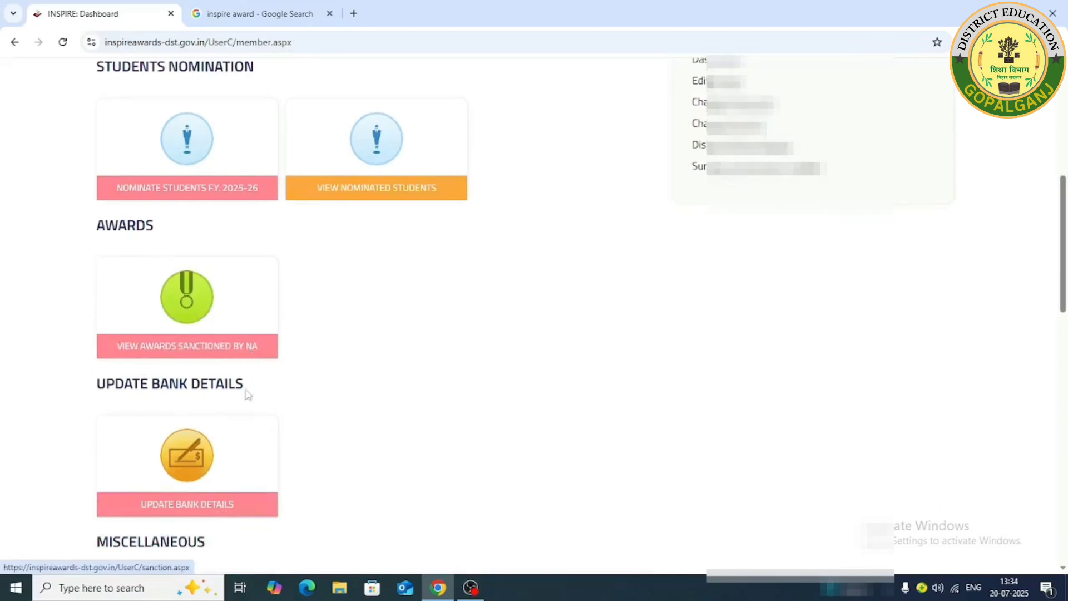
{"action": "scroll", "coordinate": [307, 445], "scroll_direction": "down", "scroll_amount": 3}
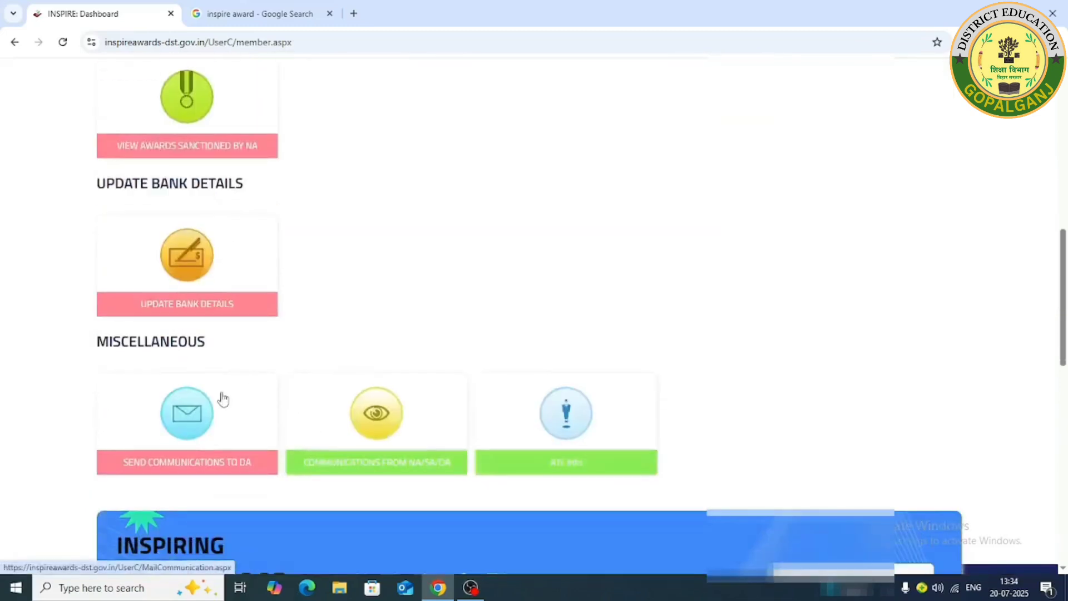
{"action": "scroll", "coordinate": [282, 385], "scroll_direction": "up", "scroll_amount": 6}
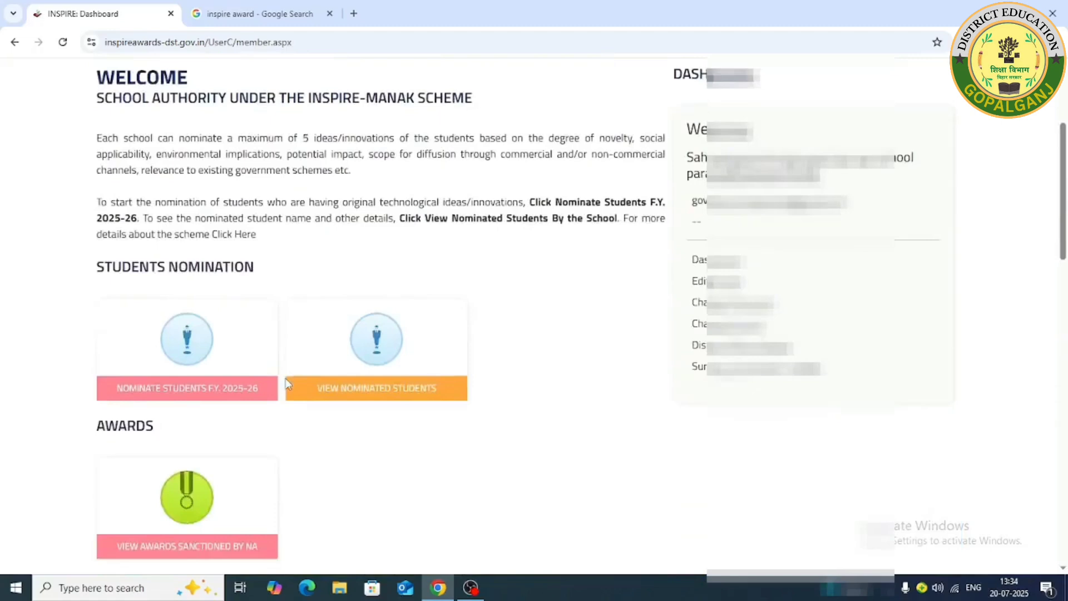
{"action": "left_click", "coordinate": [168, 392]}
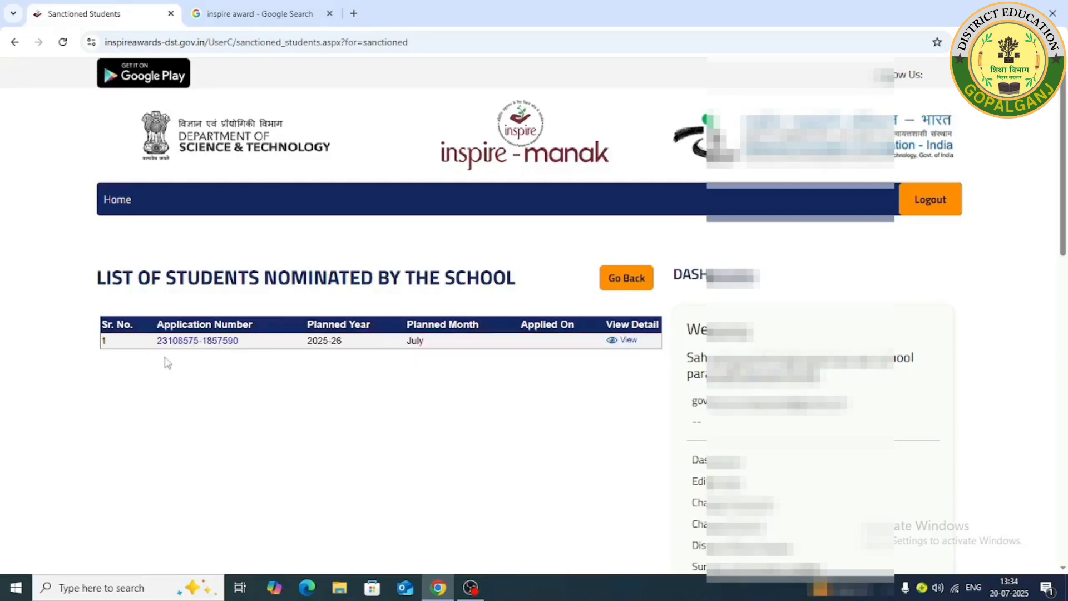
- Open the July 2025-26 nomination application and edit the details of the class 10th student
{"action": "left_click", "coordinate": [204, 343]}
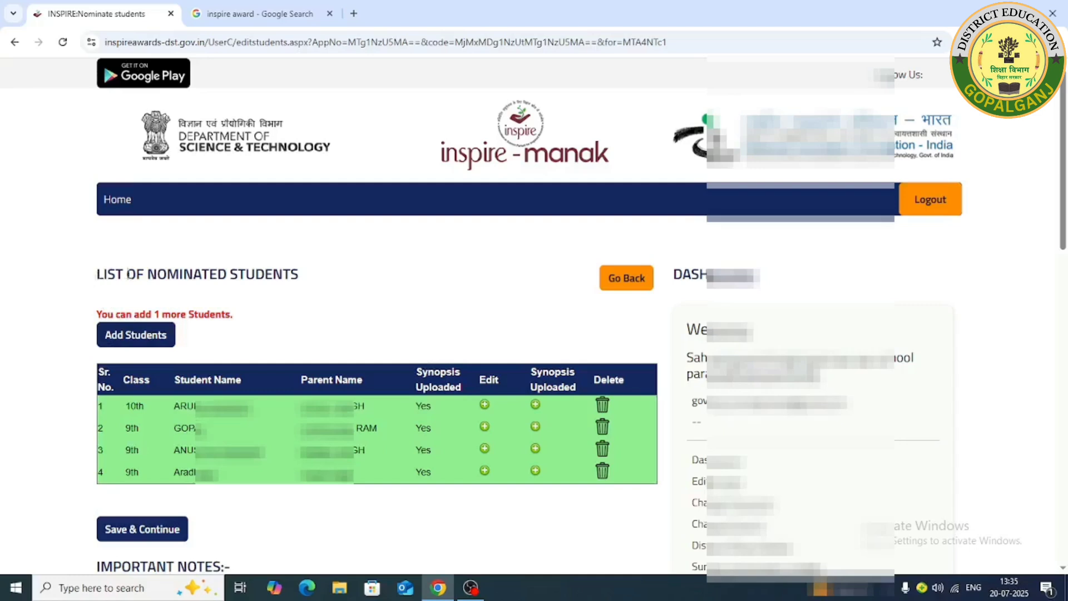
{"action": "left_click", "coordinate": [131, 342]}
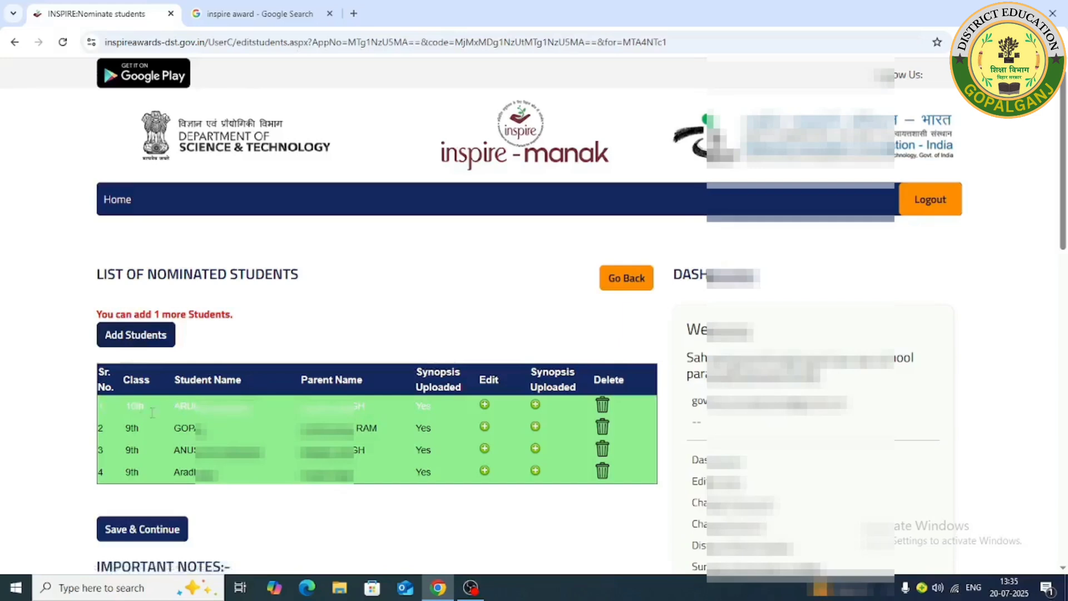
{"action": "left_click", "coordinate": [483, 406]}
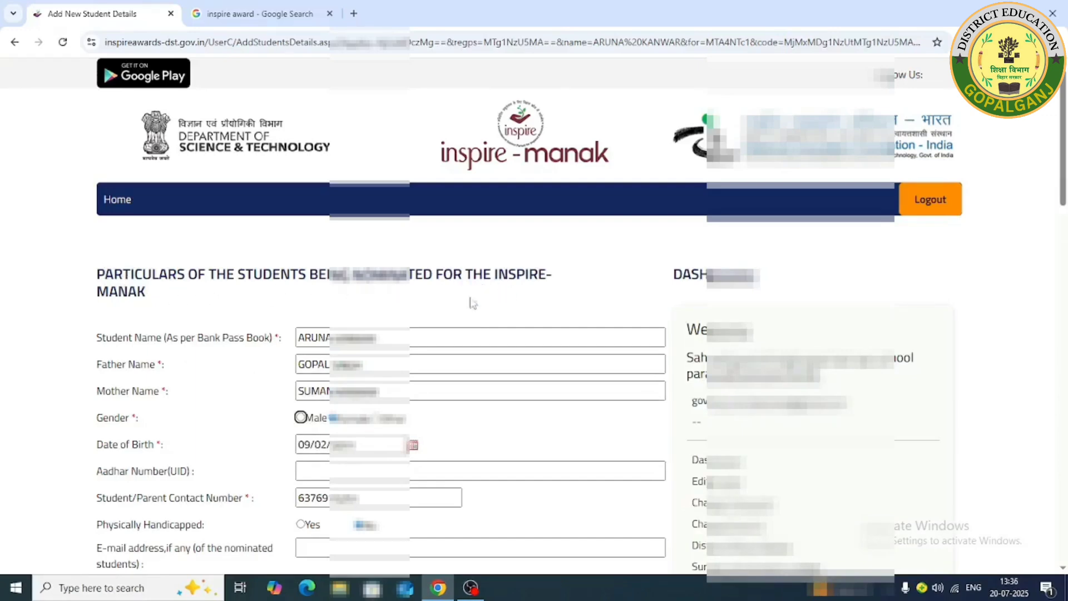
- Review the student's personal particulars, including the mother's name, Aadhar number, contact number and physically handicapped fields
{"action": "scroll", "coordinate": [185, 371], "scroll_direction": "down", "scroll_amount": 5}
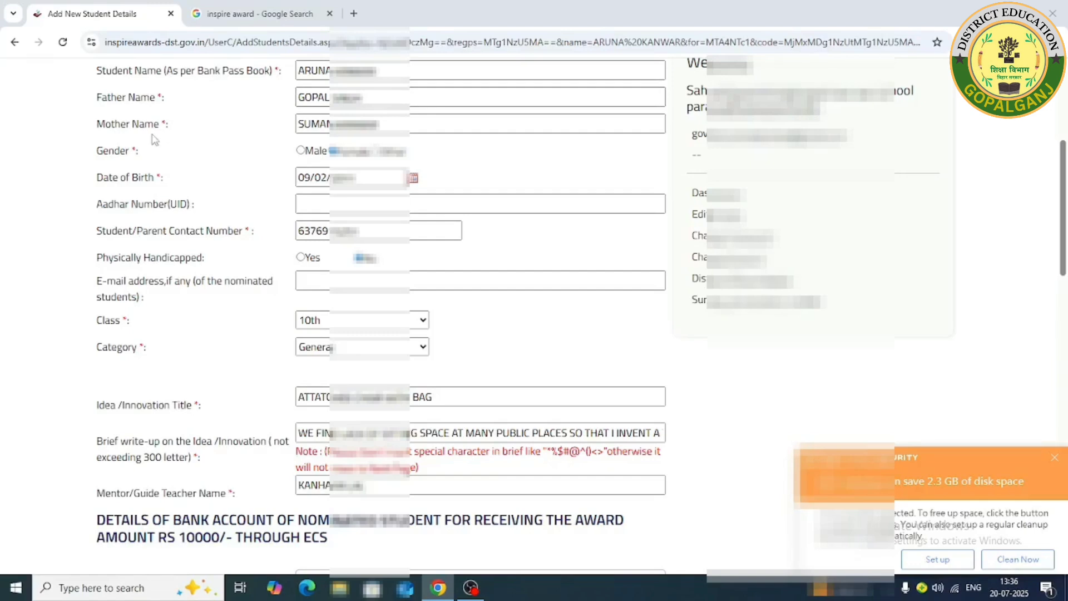
{"action": "left_click", "coordinate": [382, 123]}
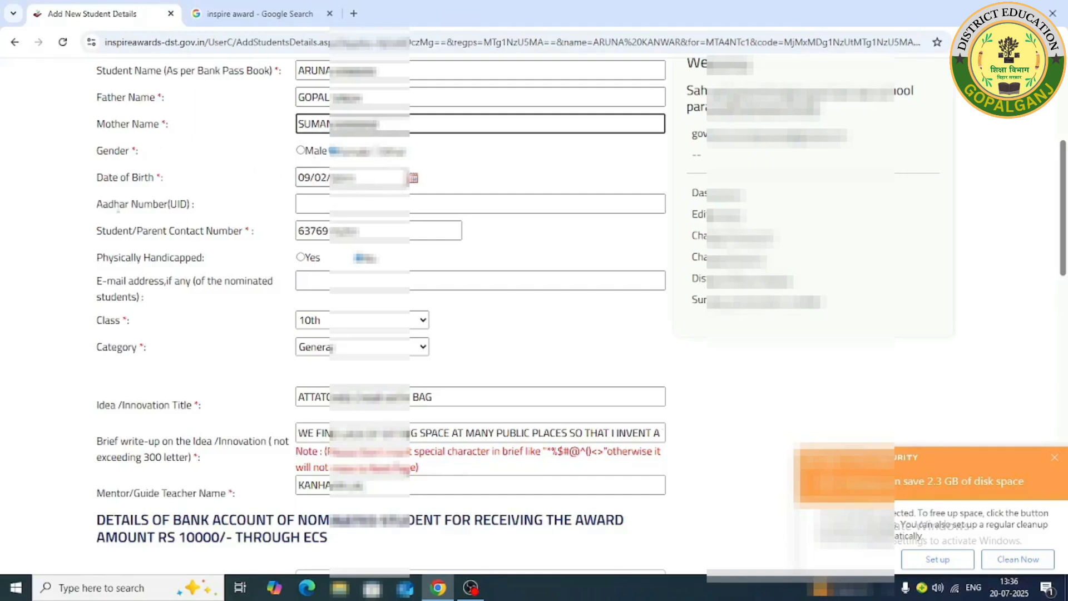
{"action": "left_click_drag", "start_coordinate": [96, 204], "coordinate": [220, 209]}
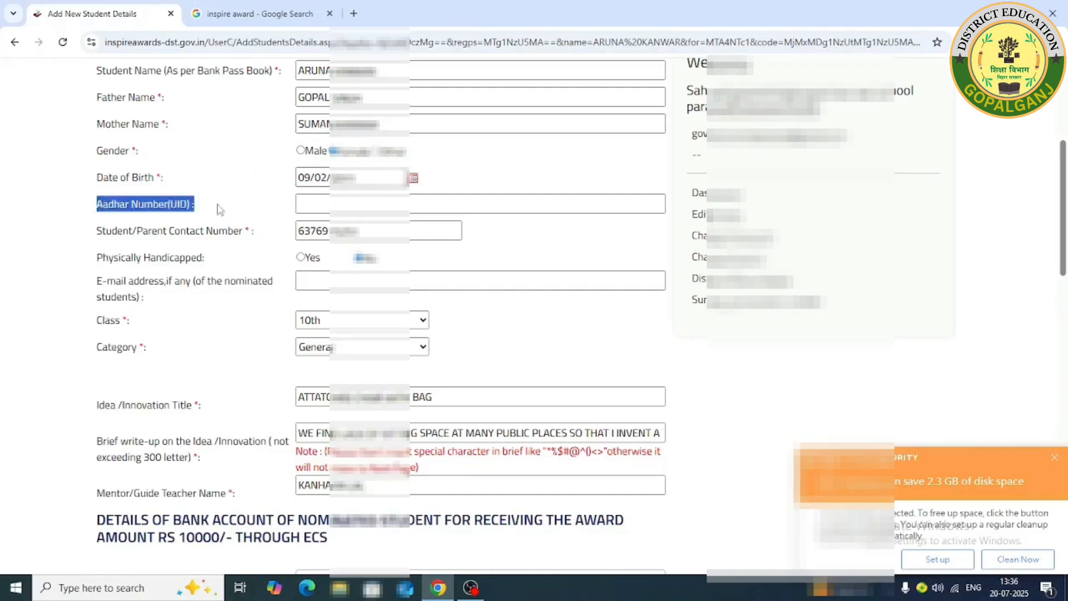
{"action": "left_click", "coordinate": [325, 202]}
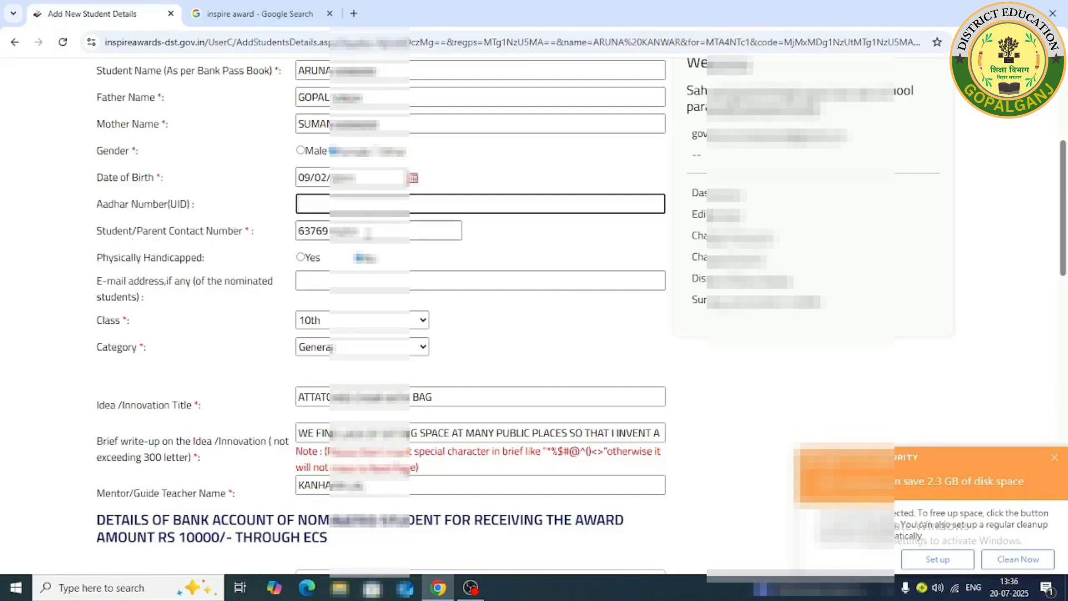
{"action": "left_click", "coordinate": [368, 231]}
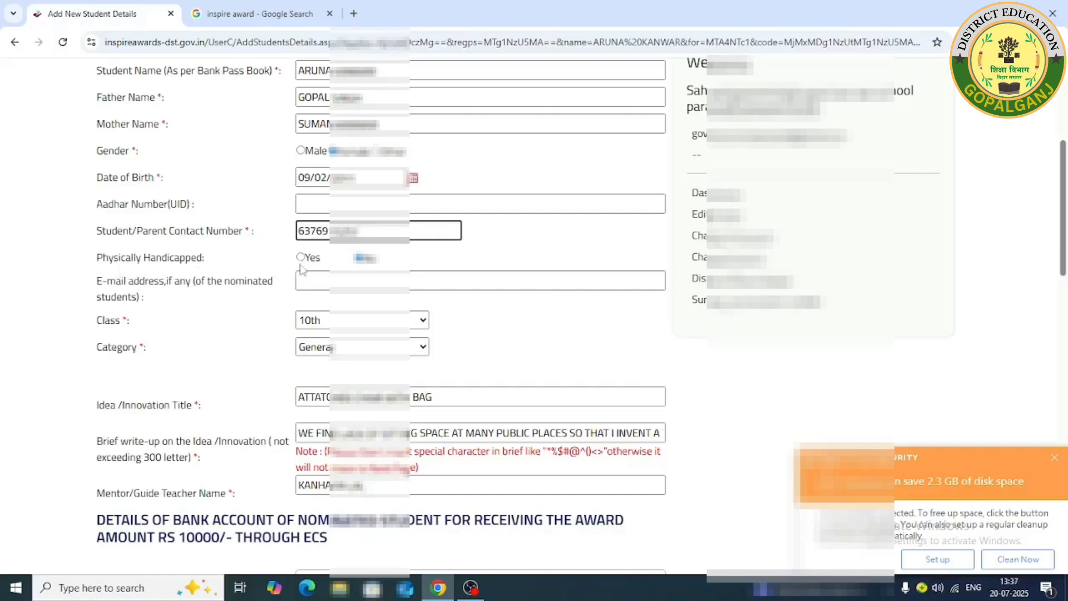
{"action": "left_click", "coordinate": [360, 259]}
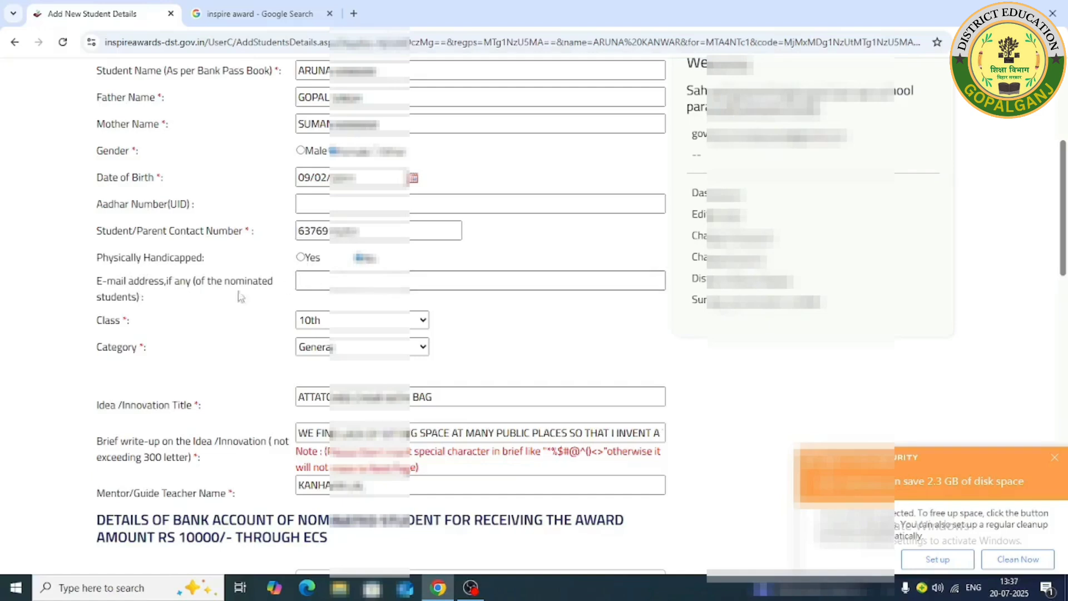
- Check the class options, keeping 10th, and select General as the student's category
{"action": "left_click", "coordinate": [360, 326]}
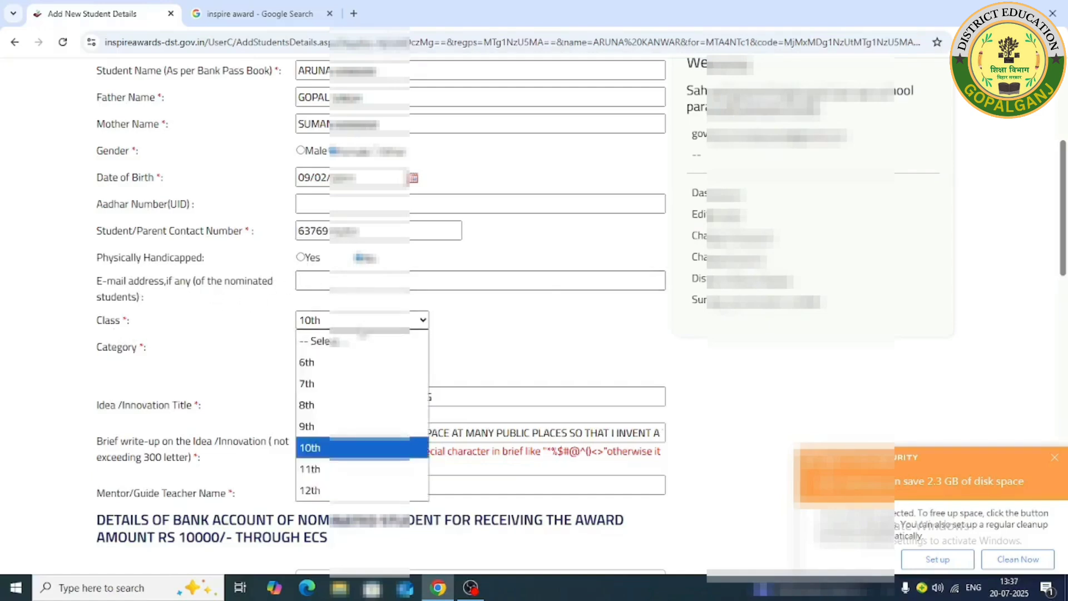
{"action": "left_click", "coordinate": [362, 323]}
{"action": "left_click", "coordinate": [361, 323]}
{"action": "left_click", "coordinate": [361, 329]}
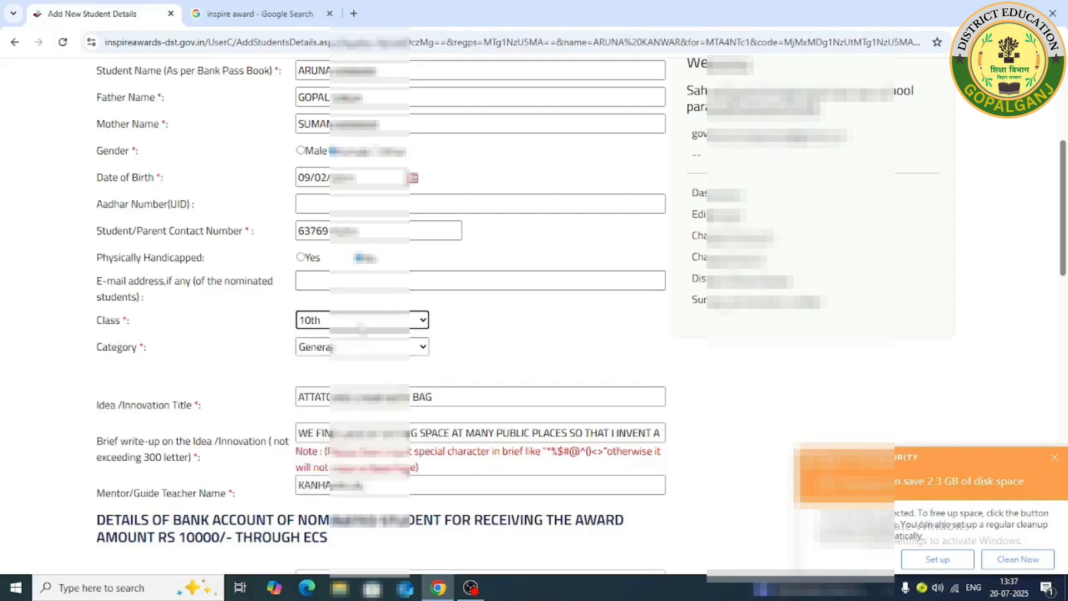
{"action": "left_click", "coordinate": [390, 347]}
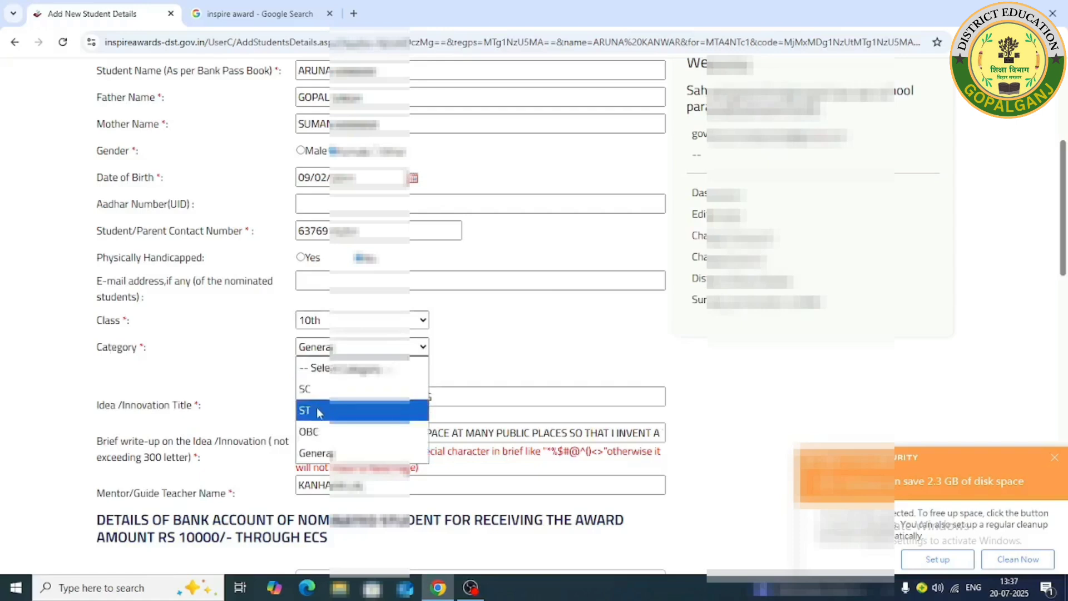
{"action": "left_click", "coordinate": [323, 457]}
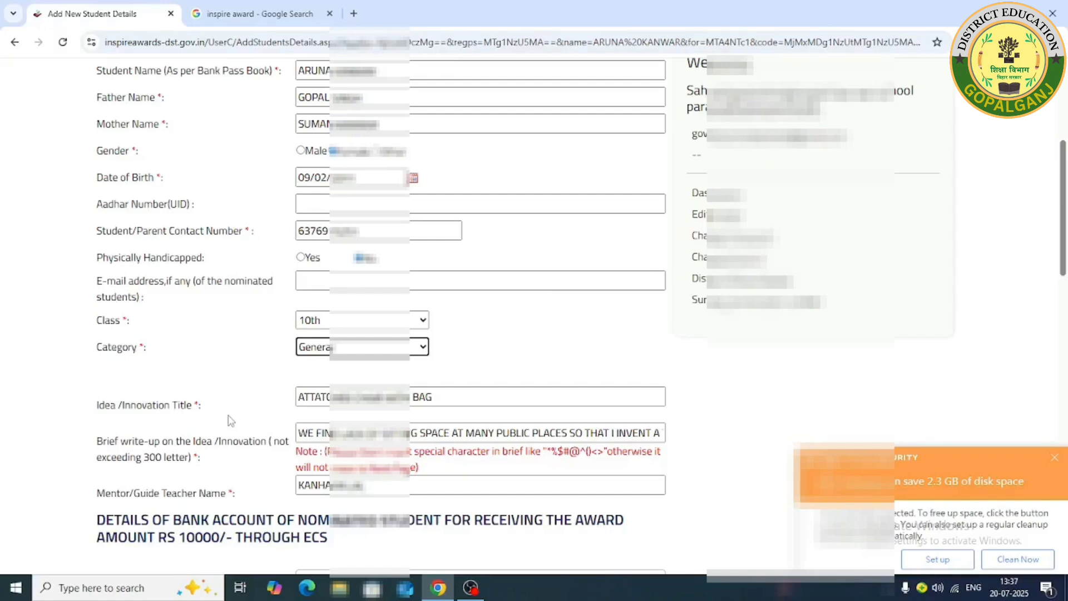
- Review the idea/innovation title, the full brief write-up and the mentor/guide teacher name fields
{"action": "left_click_drag", "start_coordinate": [434, 400], "coordinate": [295, 400]}
{"action": "left_click", "coordinate": [462, 399]}
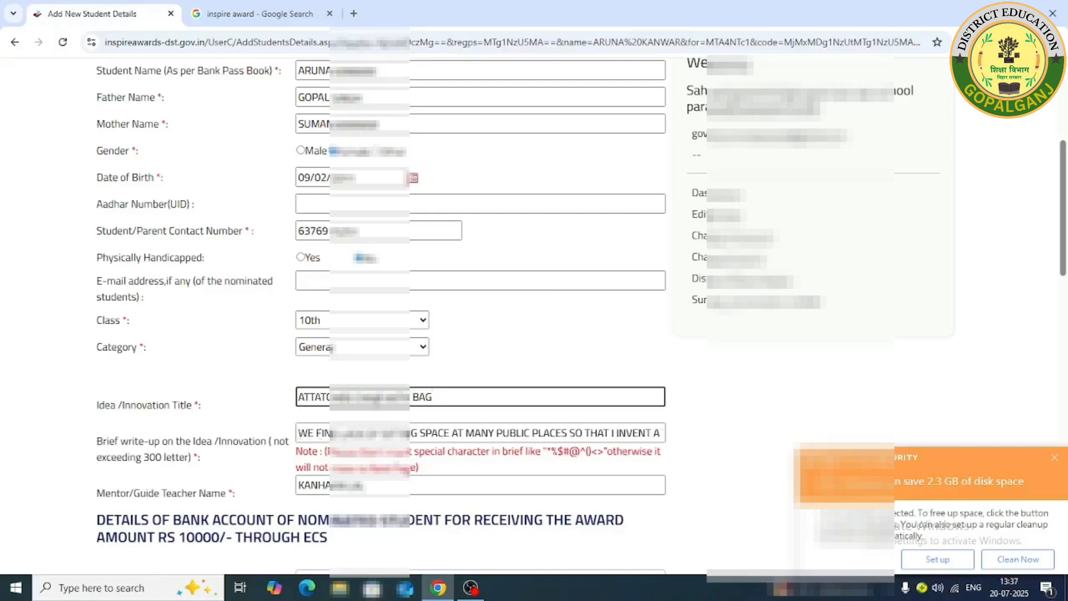
{"action": "left_click", "coordinate": [302, 432]}
{"action": "left_click_drag", "start_coordinate": [302, 432], "coordinate": [563, 433]}
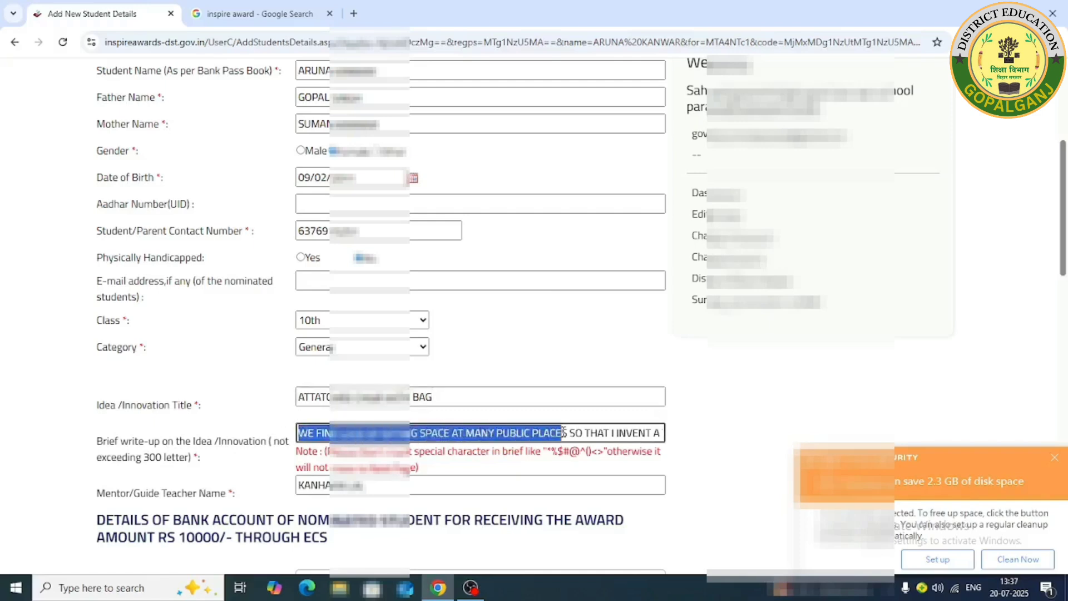
{"action": "key", "text": "End"}
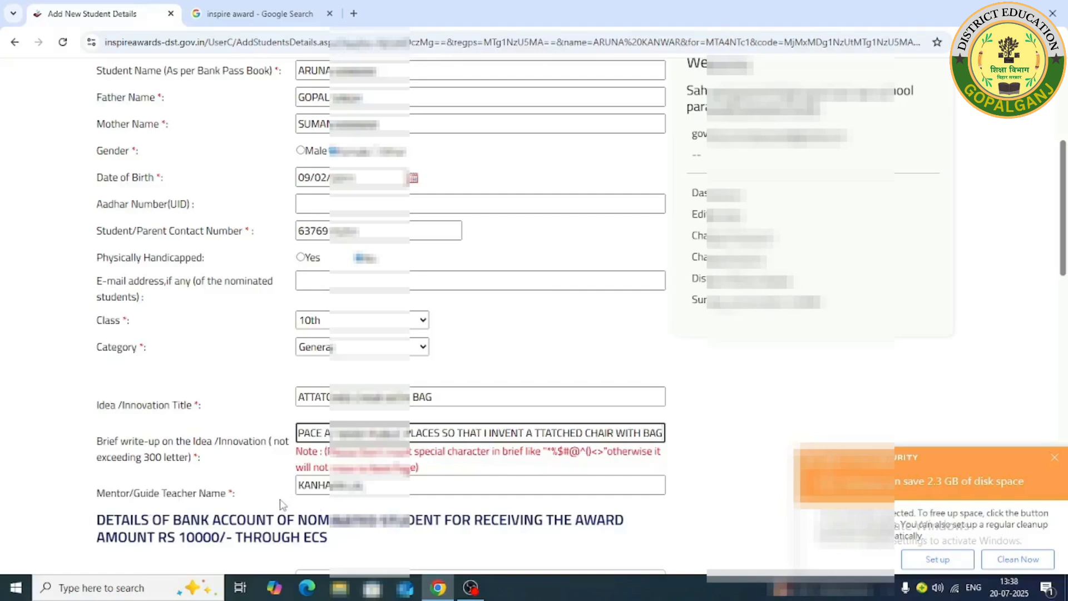
{"action": "left_click_drag", "start_coordinate": [384, 483], "coordinate": [292, 492]}
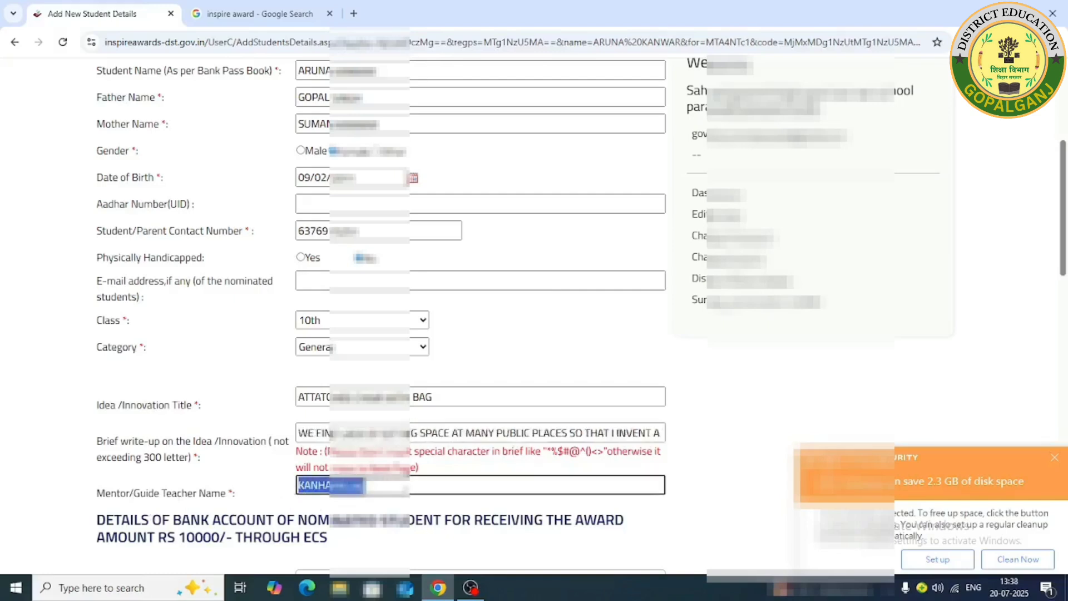
{"action": "left_click", "coordinate": [405, 488]}
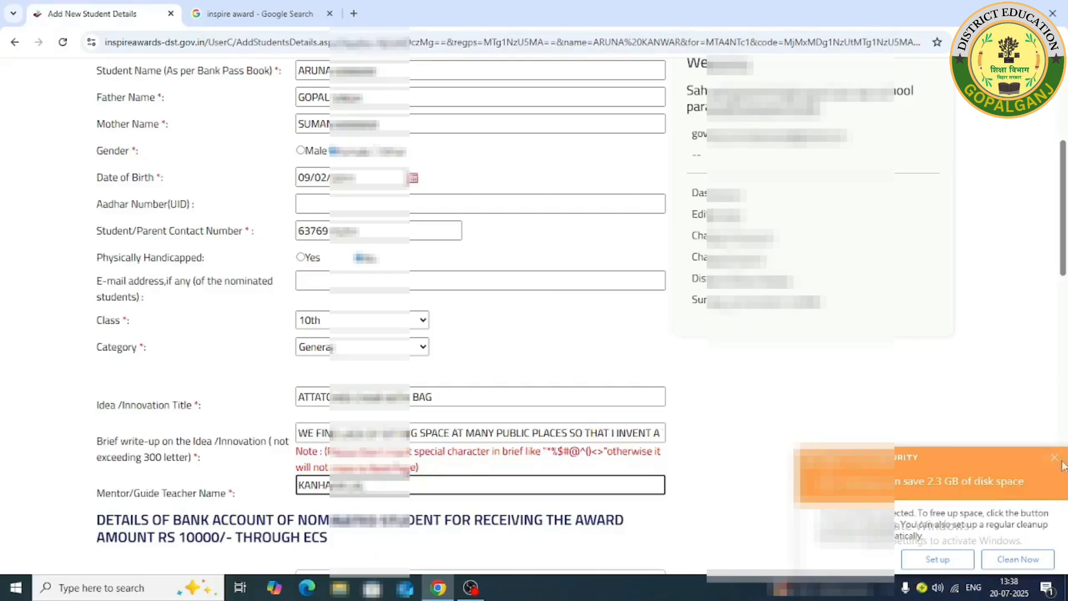
- Select Baroda Rajasthan Kshetriya Gramin Bank as the bank name in the student's bank account details
{"action": "scroll", "coordinate": [450, 481], "scroll_direction": "down", "scroll_amount": 7}
{"action": "scroll", "coordinate": [459, 469], "scroll_direction": "down", "scroll_amount": 2}
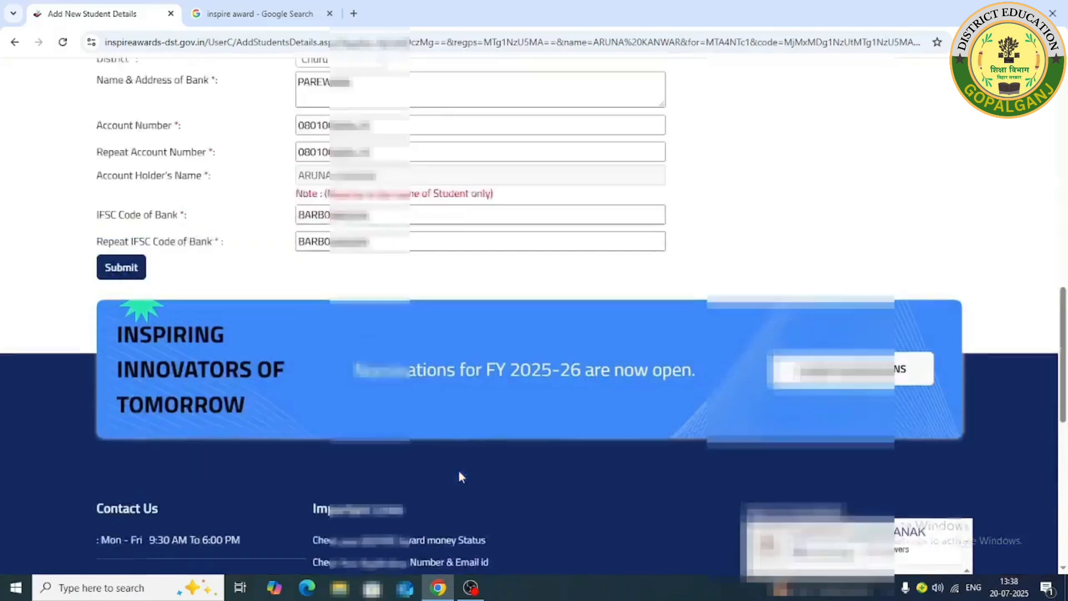
{"action": "scroll", "coordinate": [459, 470], "scroll_direction": "up", "scroll_amount": 1}
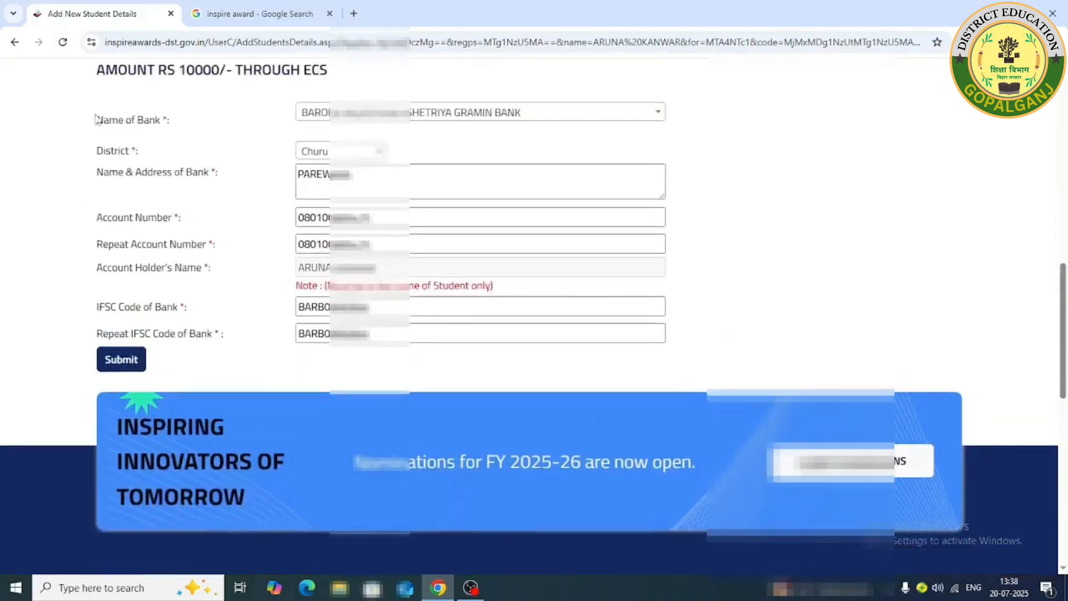
{"action": "left_click", "coordinate": [659, 113]}
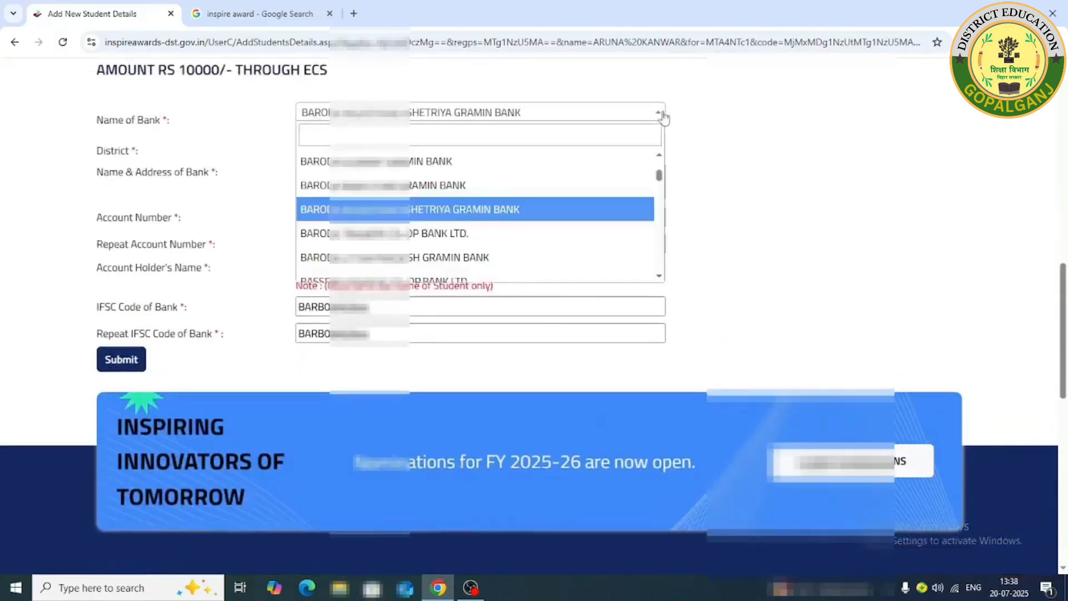
{"action": "left_click", "coordinate": [445, 214]}
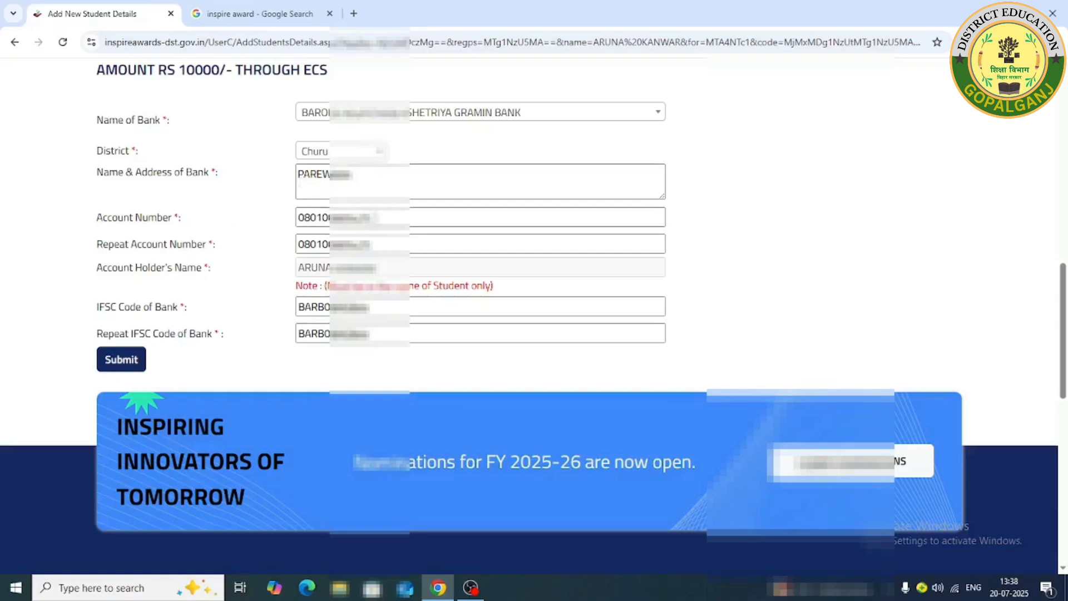
- Check the account number, repeat account number and IFSC code fields, and submit the student's details, confirming the save
{"action": "left_click_drag", "start_coordinate": [375, 218], "coordinate": [298, 218]}
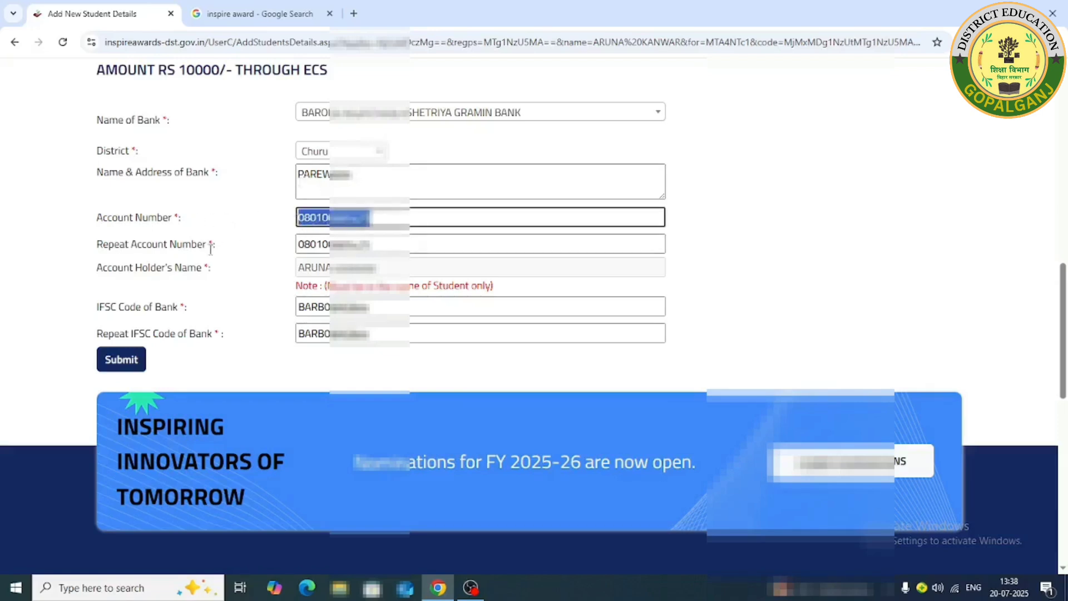
{"action": "left_click_drag", "start_coordinate": [370, 245], "coordinate": [290, 247]}
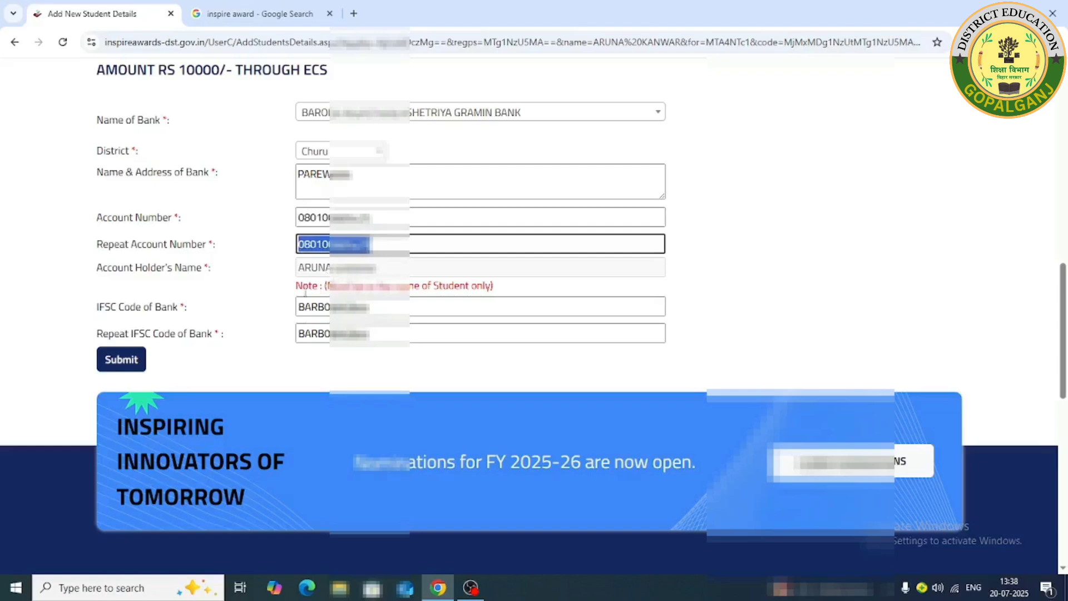
{"action": "left_click", "coordinate": [431, 307]}
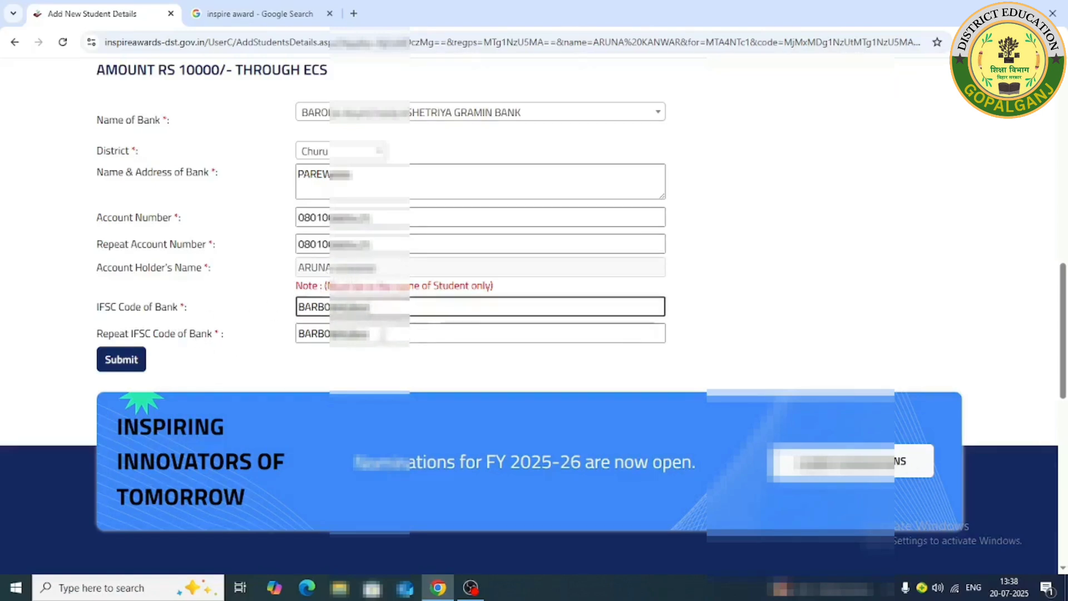
{"action": "left_click", "coordinate": [121, 359]}
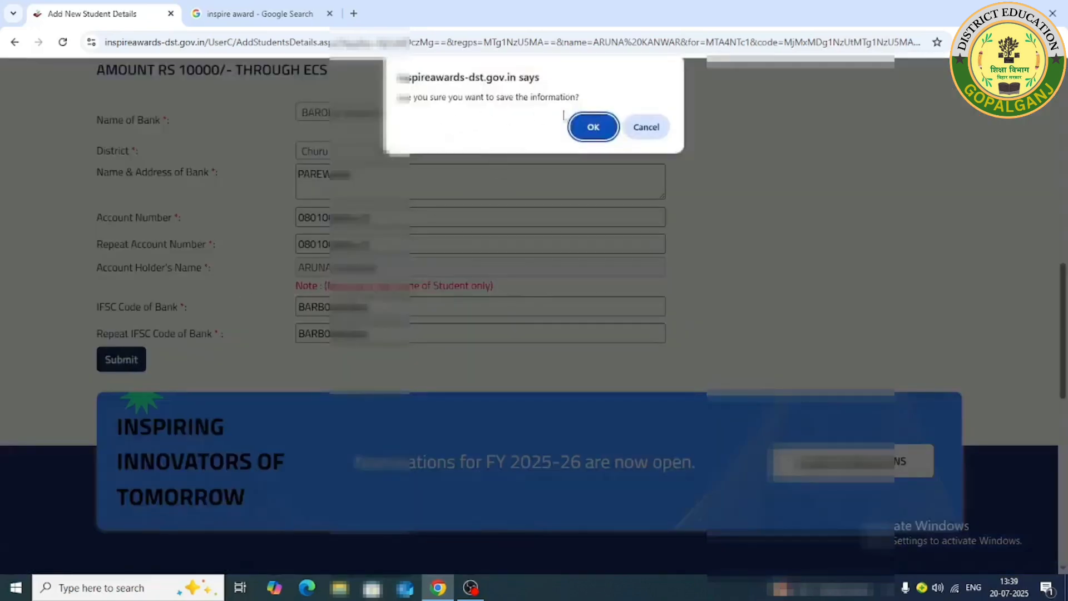
{"action": "left_click", "coordinate": [594, 128]}
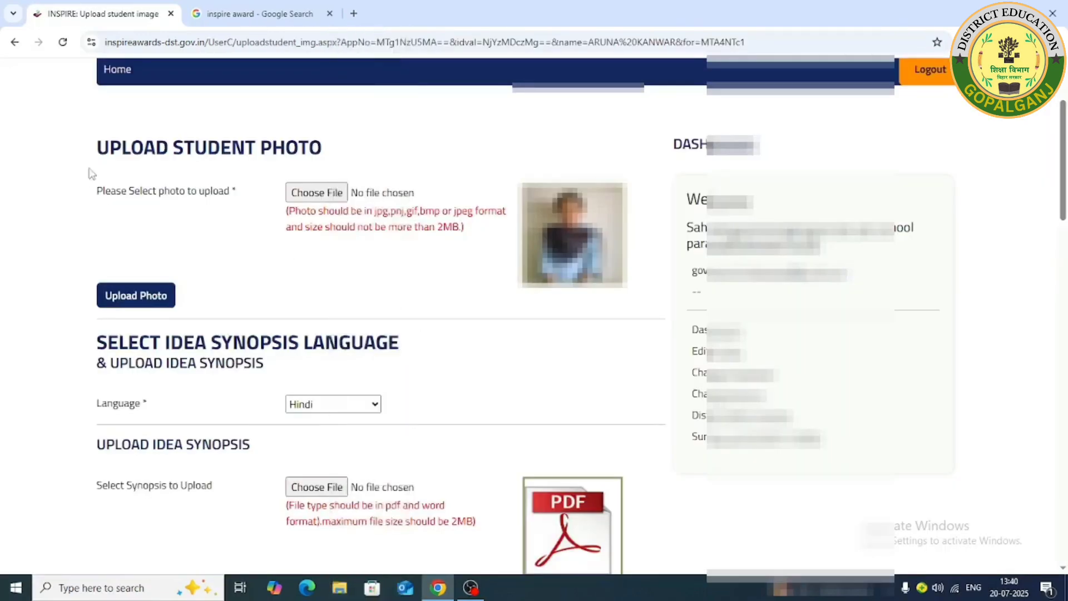
- Review the student photo upload section and check the idea synopsis language options, keeping Hindi
{"action": "left_click_drag", "start_coordinate": [102, 147], "coordinate": [336, 148]}
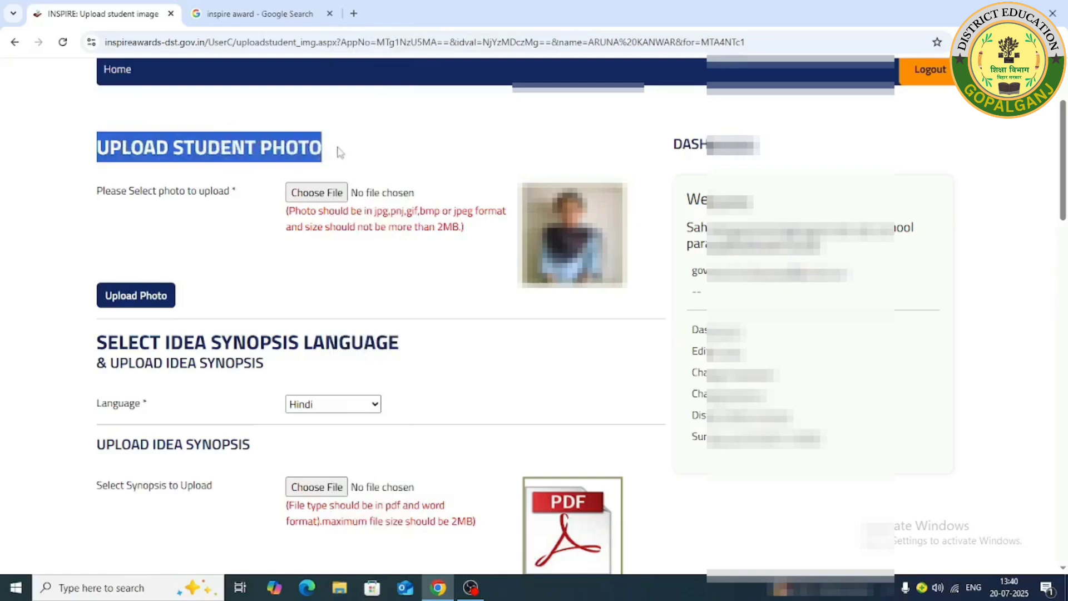
{"action": "left_click", "coordinate": [358, 153]}
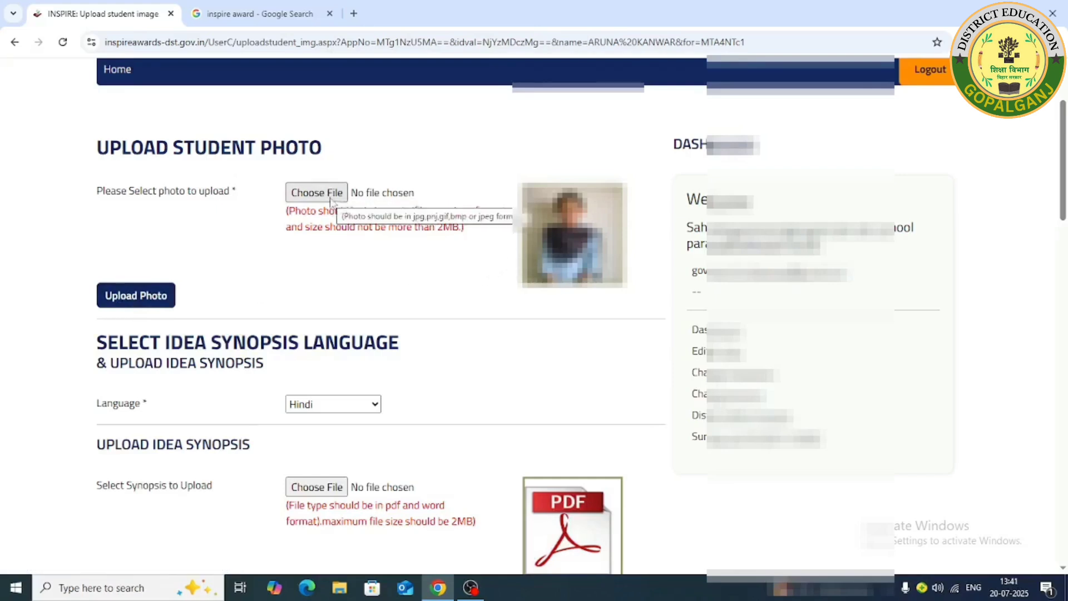
{"action": "left_click", "coordinate": [352, 412]}
{"action": "left_click", "coordinate": [352, 413]}
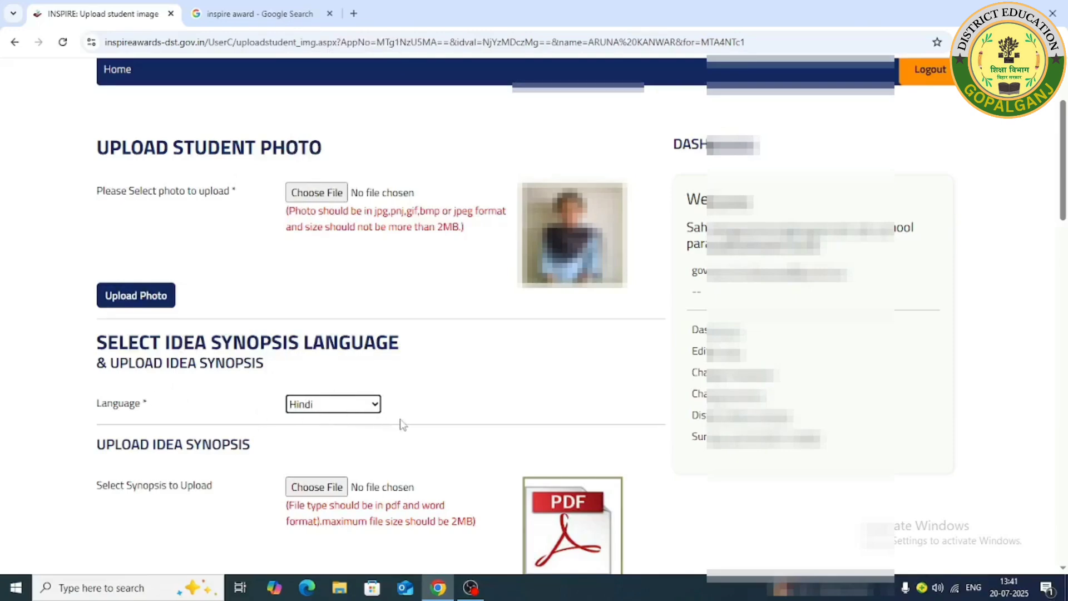
- Examine the idea synopsis and idea/innovation photo upload sections, including an enlarged view of the innovation photo
{"action": "scroll", "coordinate": [401, 424], "scroll_direction": "down", "scroll_amount": 5}
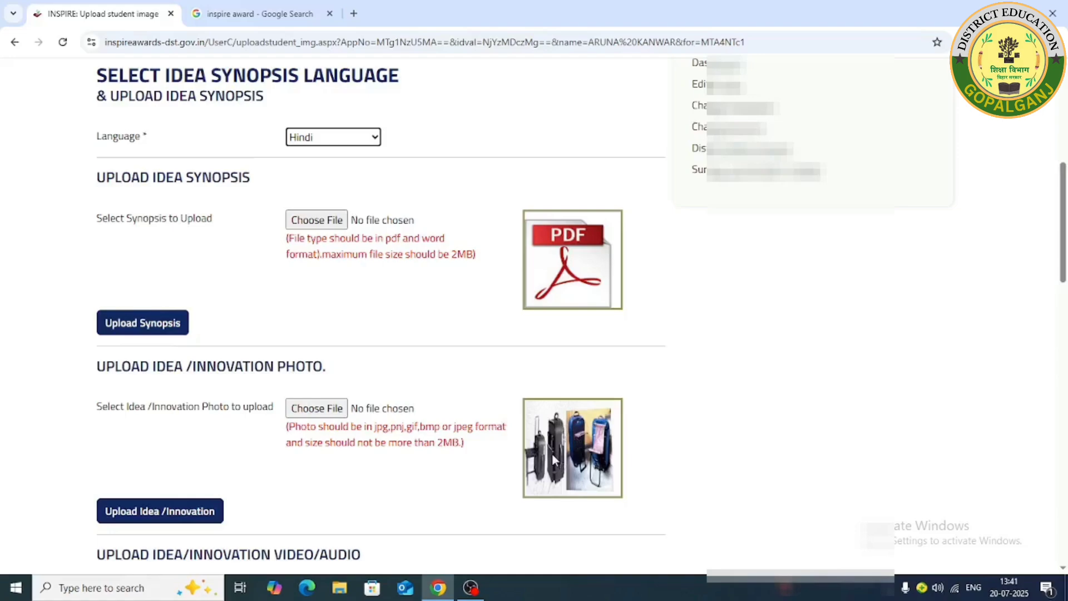
{"action": "scroll", "coordinate": [552, 453], "scroll_direction": "up", "scroll_amount": 5}
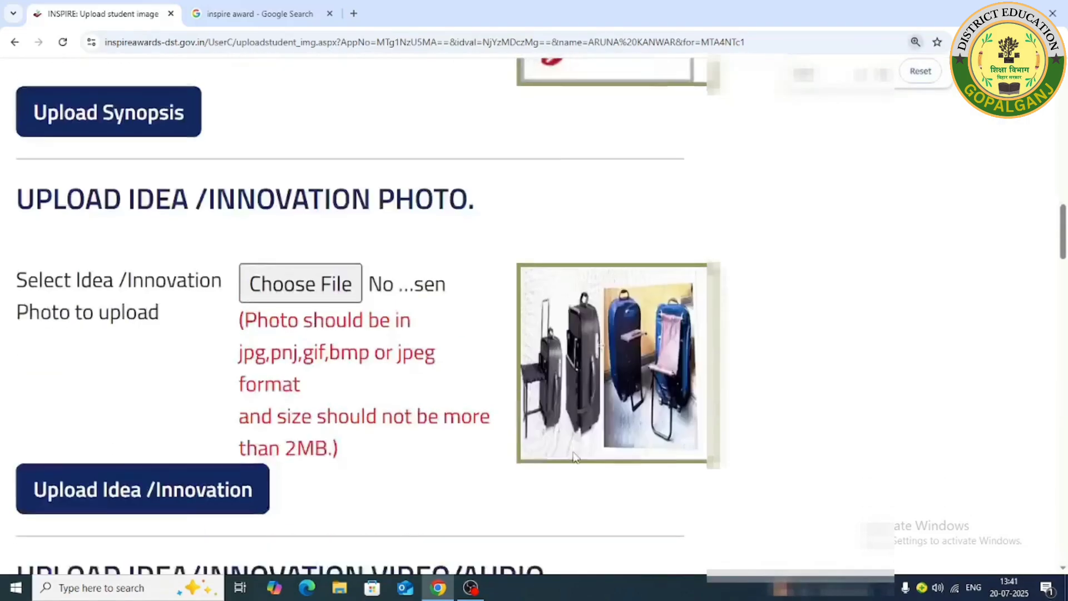
{"action": "scroll", "coordinate": [573, 453], "scroll_direction": "down", "scroll_amount": 4}
{"action": "scroll", "coordinate": [608, 460], "scroll_direction": "up", "scroll_amount": 4}
{"action": "scroll", "coordinate": [603, 398], "scroll_direction": "down", "scroll_amount": 2}
{"action": "scroll", "coordinate": [604, 316], "scroll_direction": "up", "scroll_amount": 4}
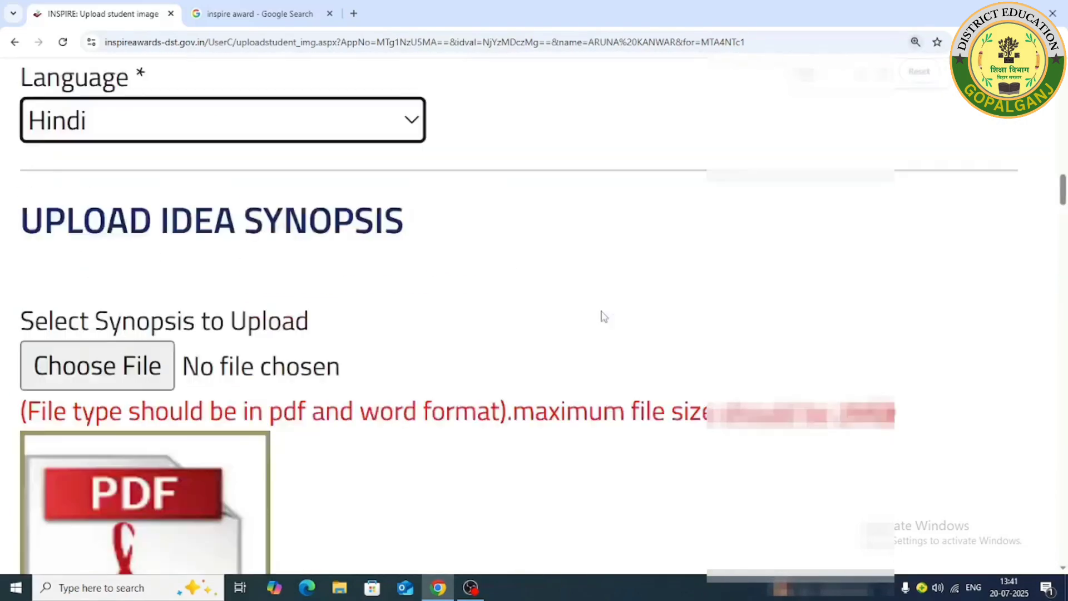
- Review the format and size requirements for the innovation photo, the video/audio and the passbook photo uploads
{"action": "scroll", "coordinate": [595, 317], "scroll_direction": "down", "scroll_amount": 7}
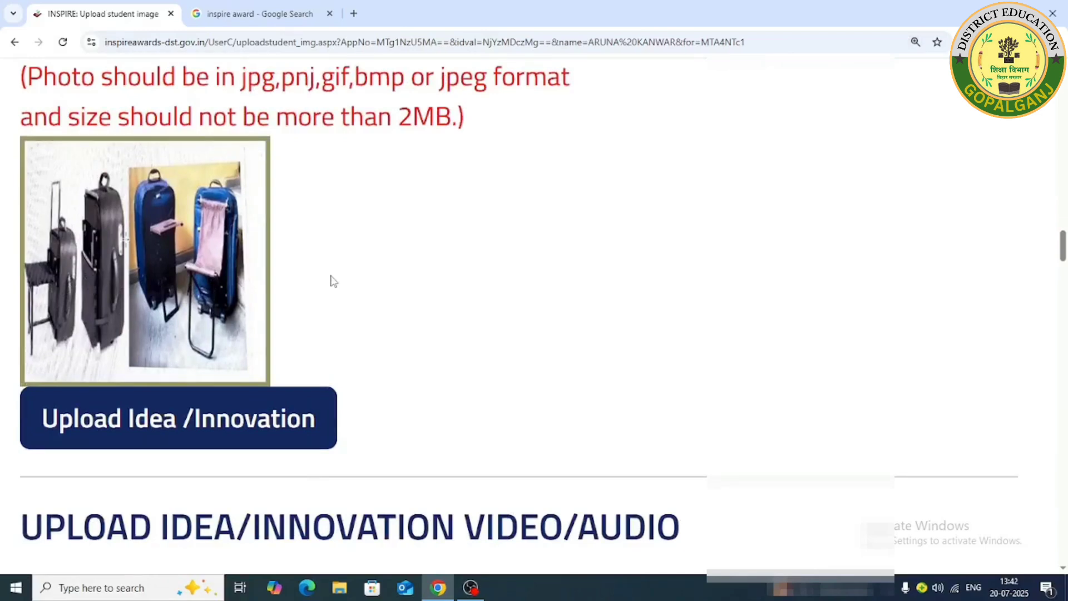
{"action": "scroll", "coordinate": [333, 281], "scroll_direction": "down", "scroll_amount": 10}
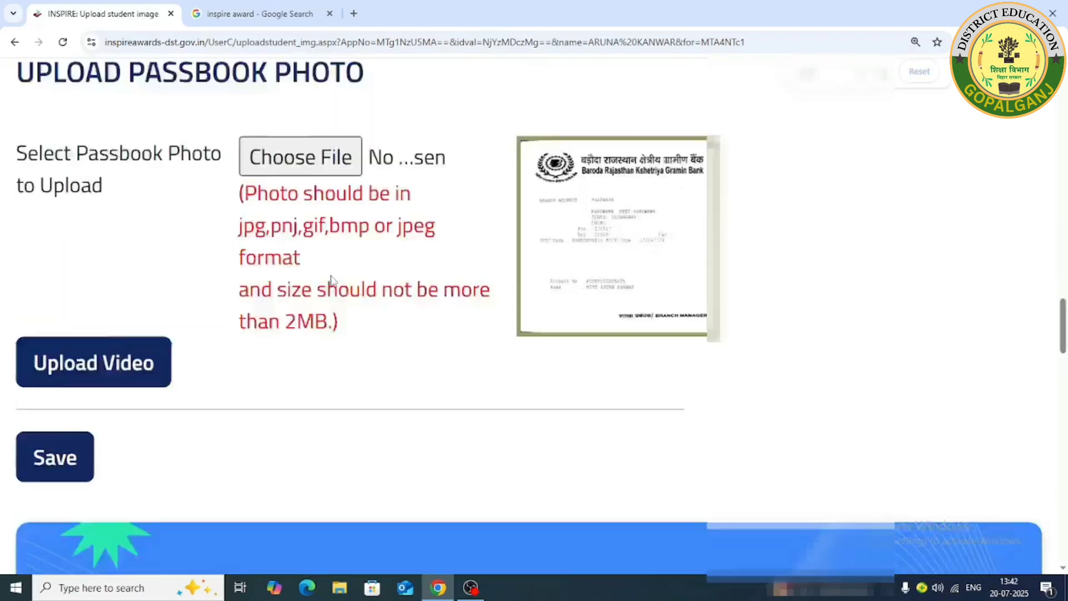
{"action": "scroll", "coordinate": [332, 281], "scroll_direction": "down", "scroll_amount": 2}
{"action": "scroll", "coordinate": [333, 282], "scroll_direction": "up", "scroll_amount": 7}
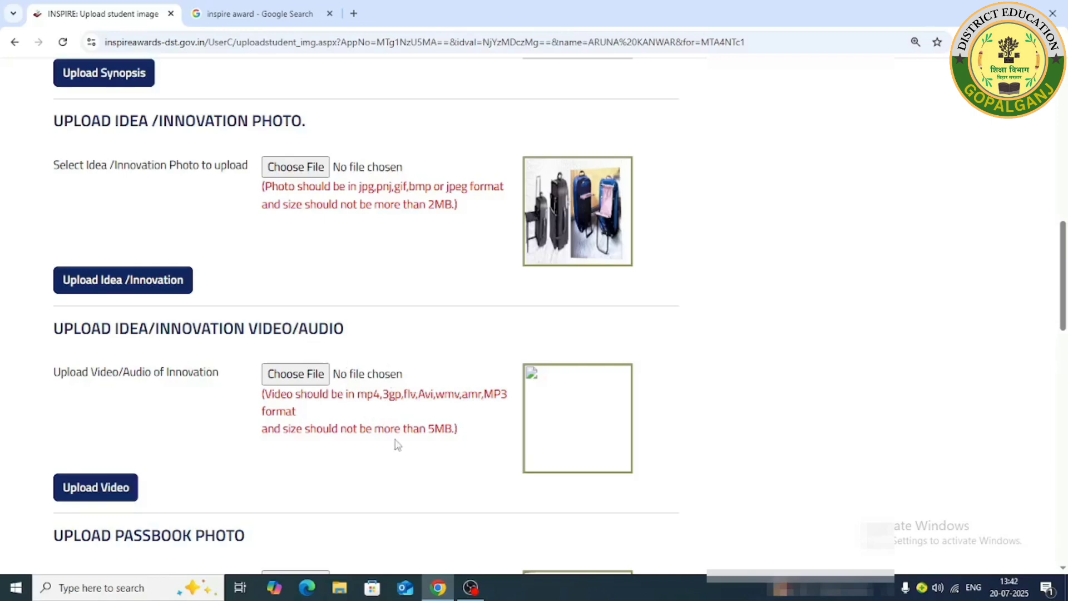
{"action": "scroll", "coordinate": [397, 444], "scroll_direction": "down", "scroll_amount": 6}
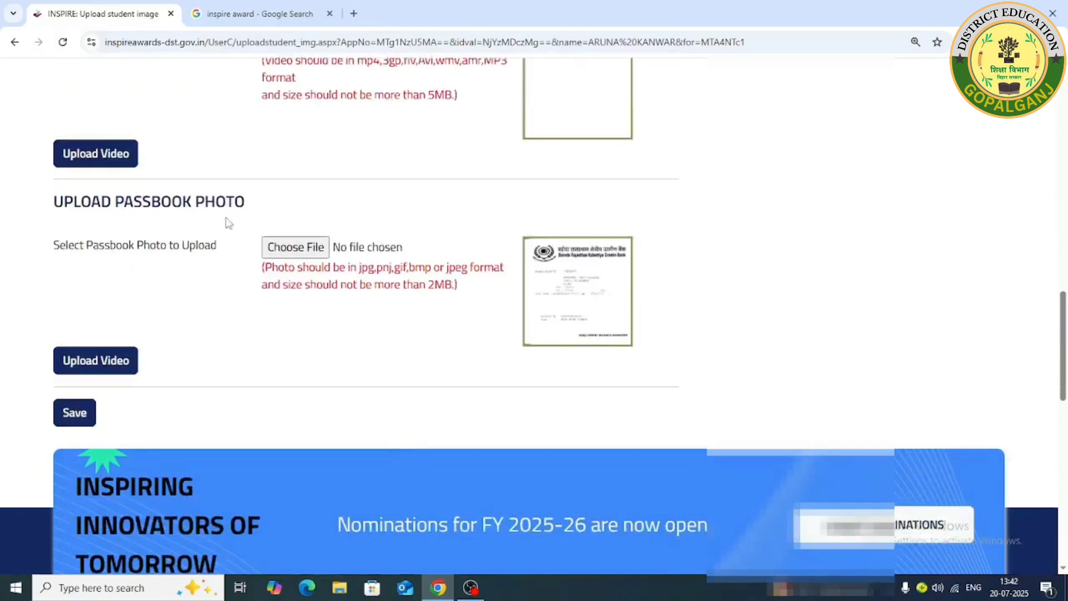
- Save the student's upload page, and save and continue from the list of nominated students
{"action": "left_click", "coordinate": [72, 416]}
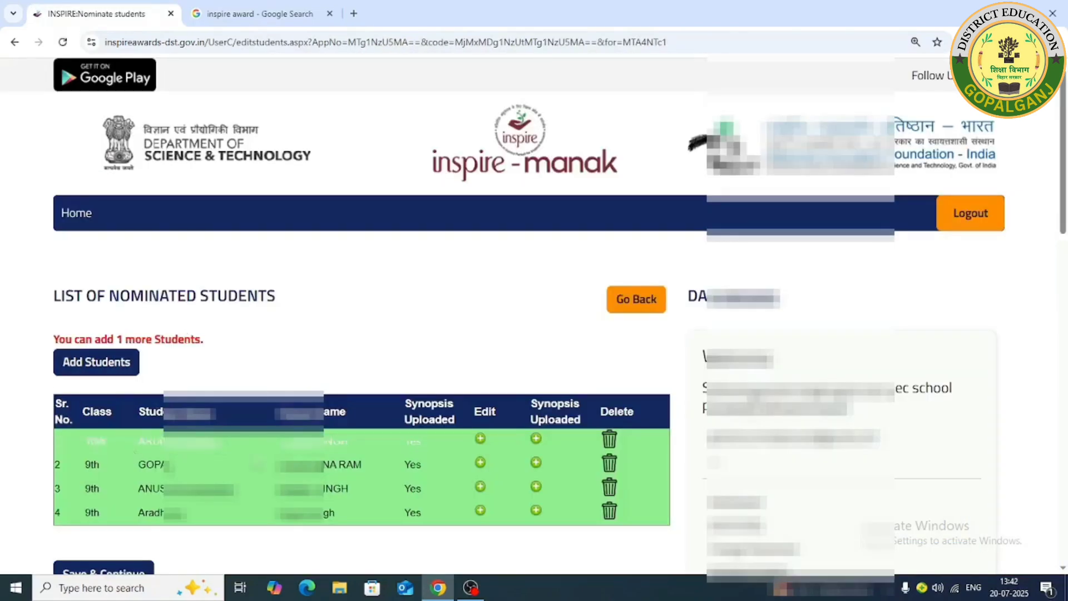
{"action": "scroll", "coordinate": [251, 469], "scroll_direction": "down", "scroll_amount": 1}
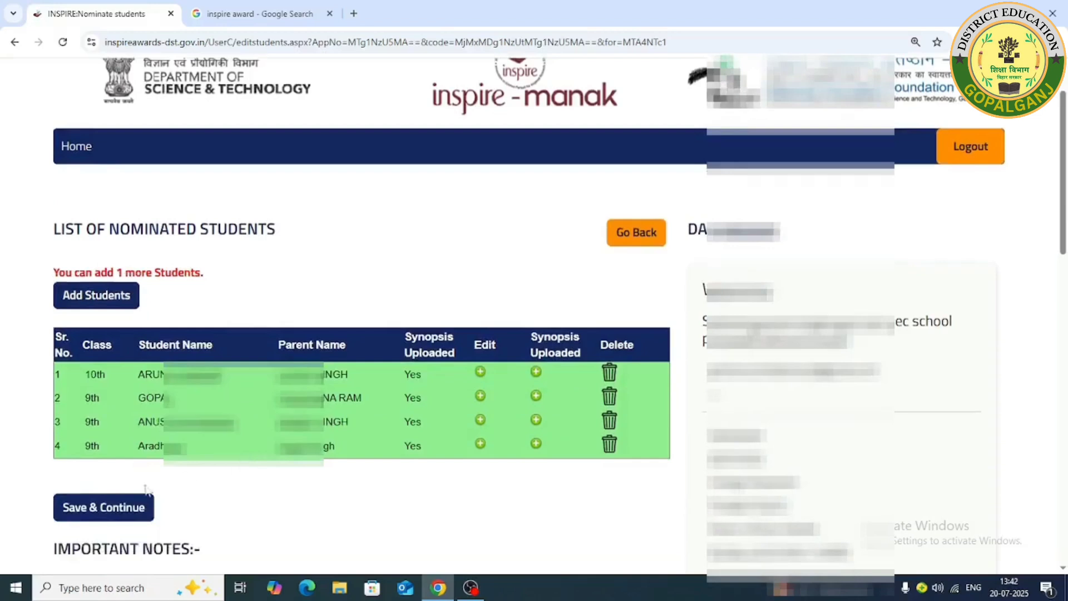
{"action": "left_click", "coordinate": [123, 508]}
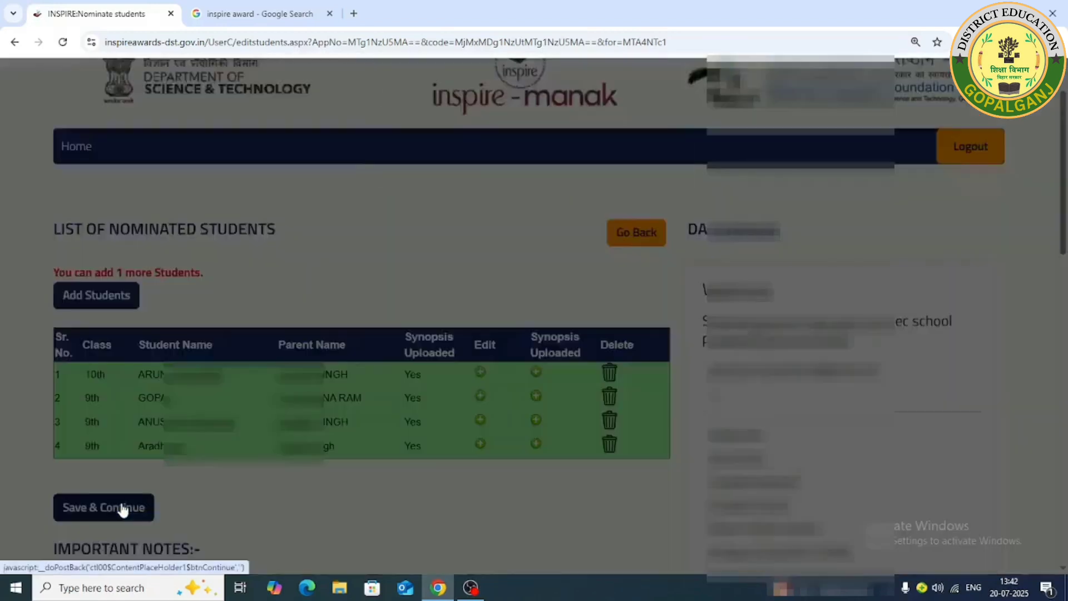